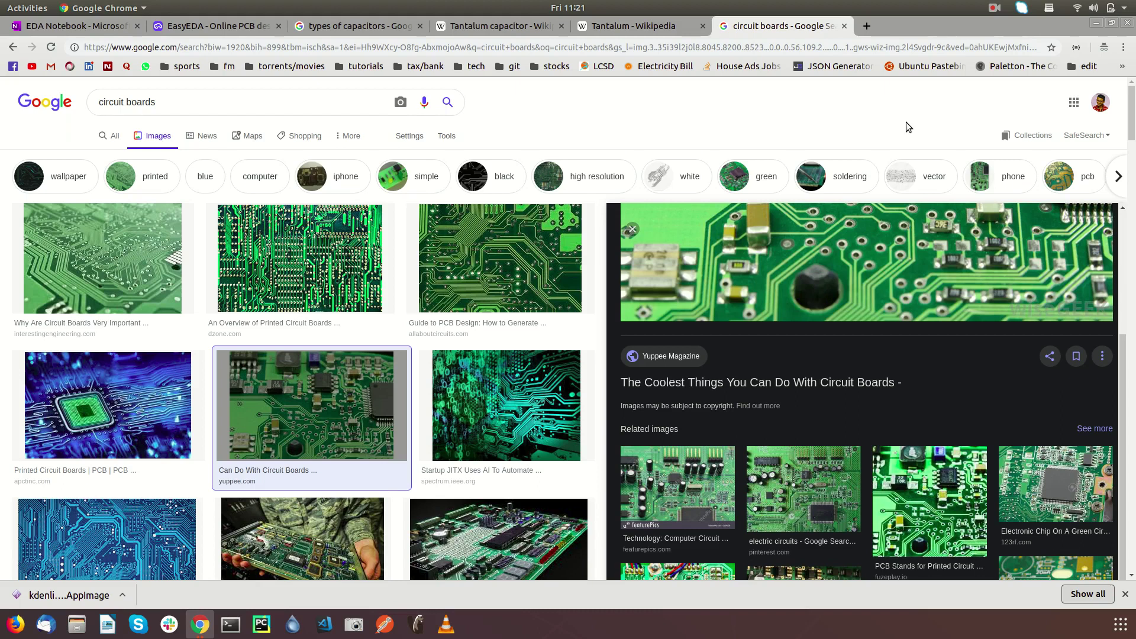
Step: Switch from the 'circuit boards' image results to the Tantalum Wikipedia article tab
scroll(747, 336, "up", 4)
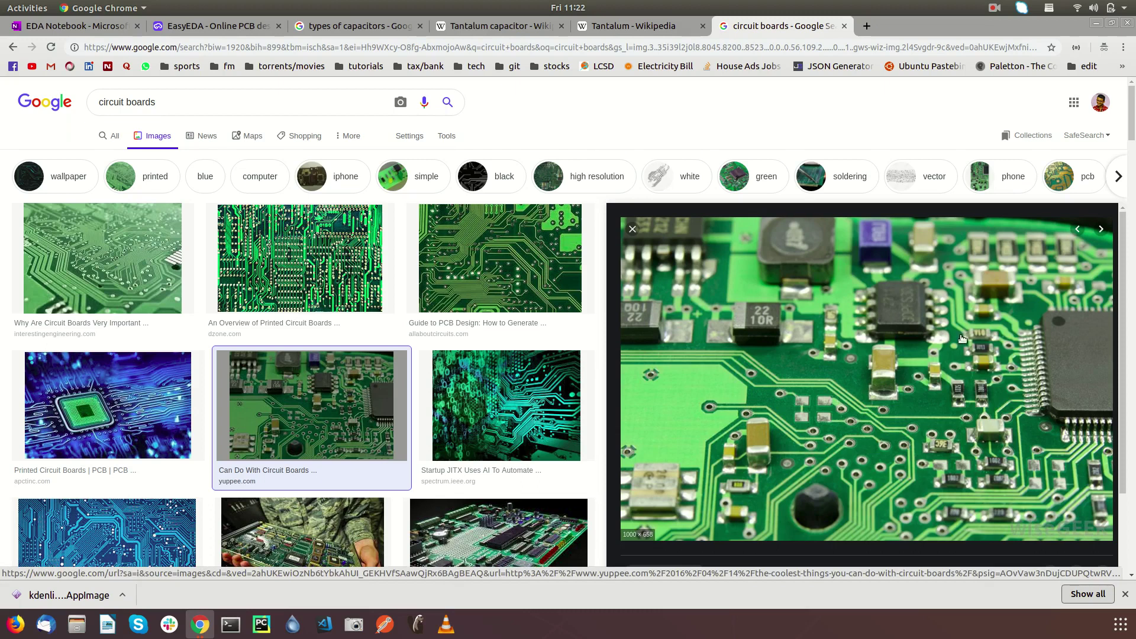
left_click(615, 34)
Step: Highlight the '5.4 million deaths' phrase in the conflict-resource paragraph, then return to the 'types of capacitors' images
scroll(699, 358, "up", 1)
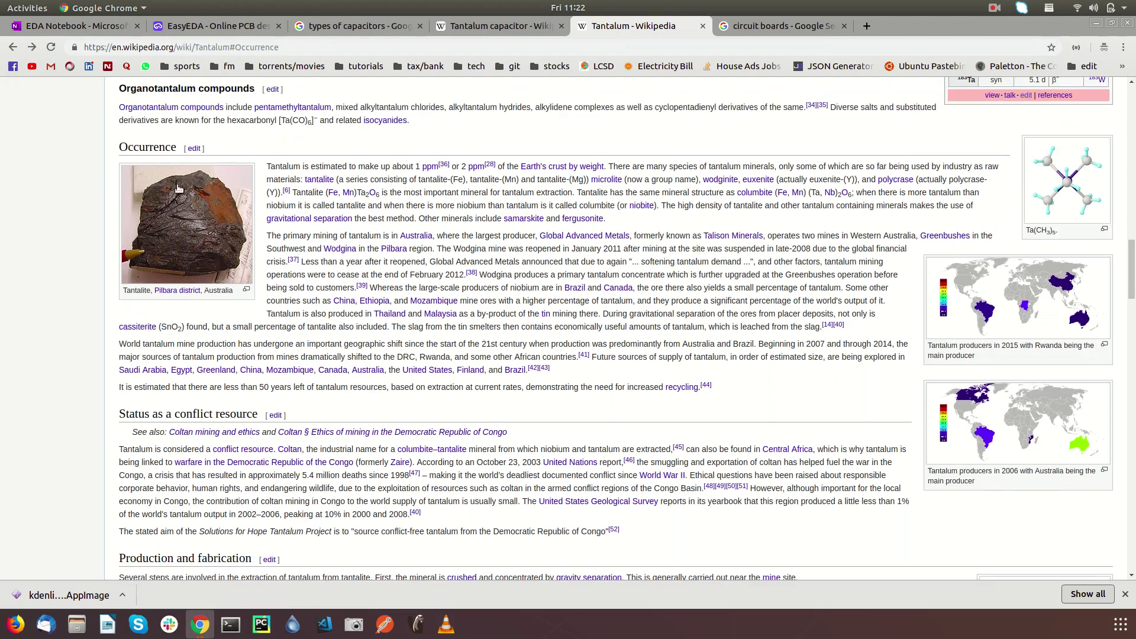
scroll(278, 379, "down", 3)
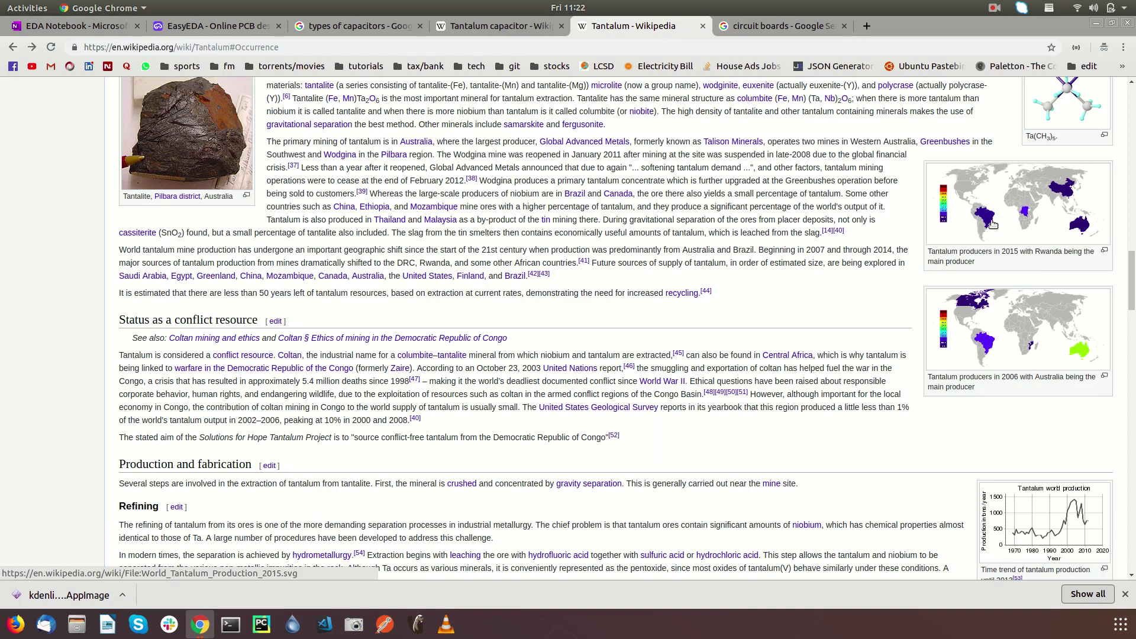
triple_click(314, 380)
left_click(293, 392)
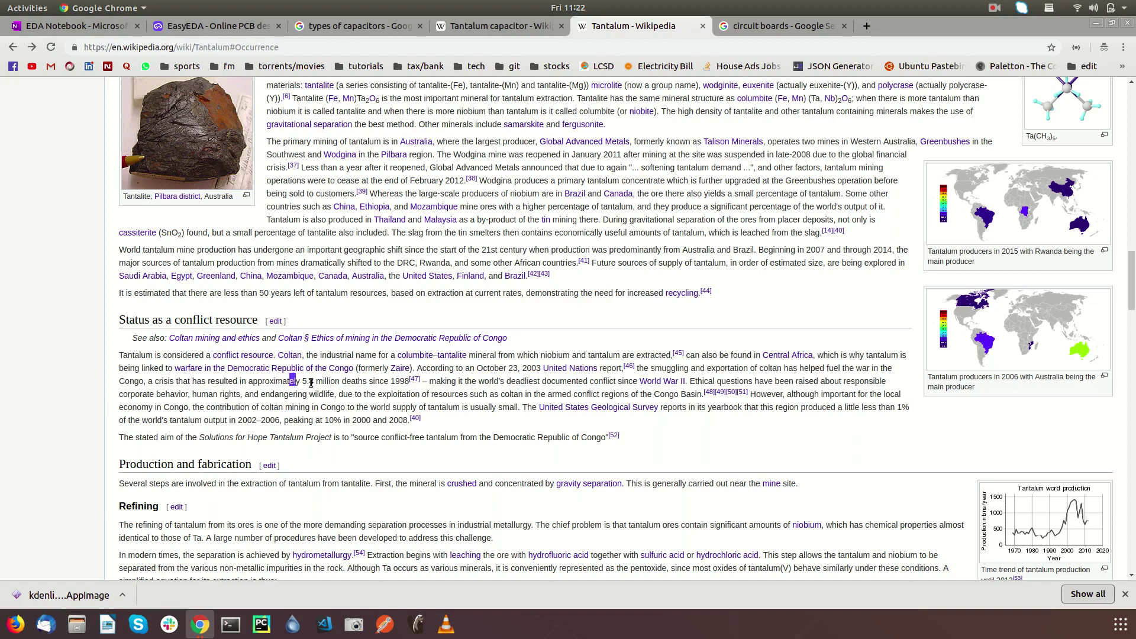
left_click_drag(310, 383, 382, 379)
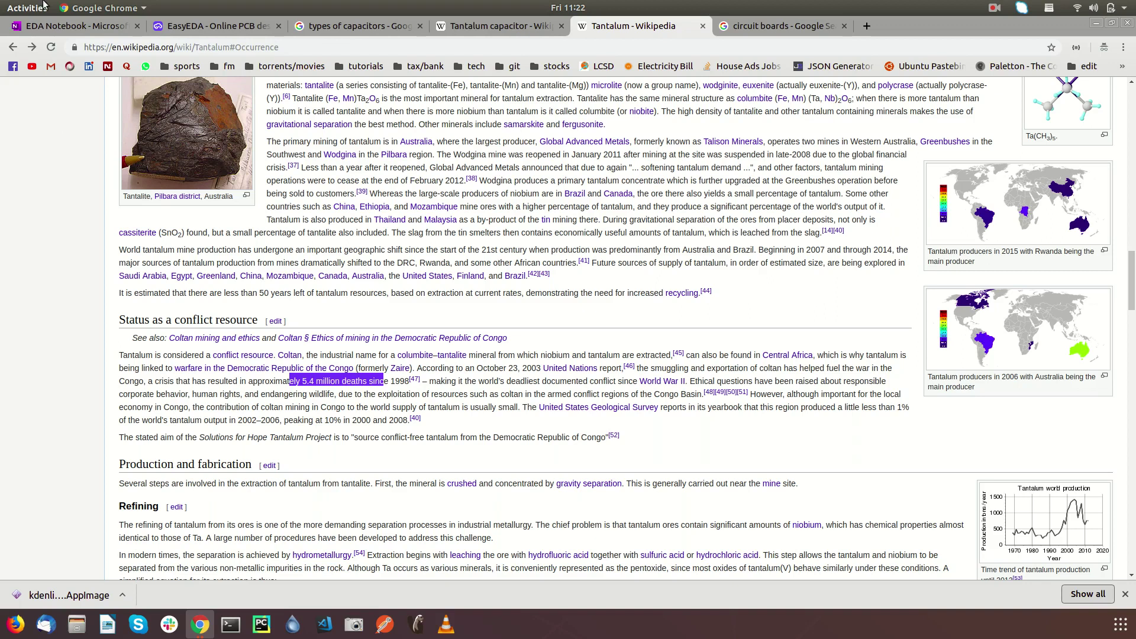
left_click(327, 26)
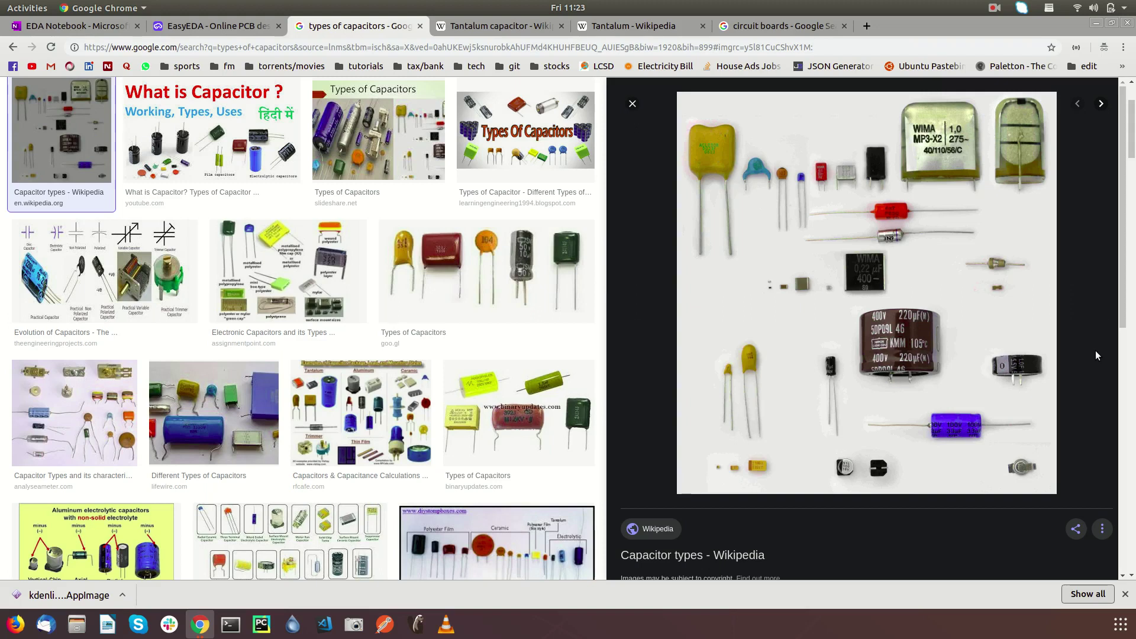
scroll(435, 432, "up", 4)
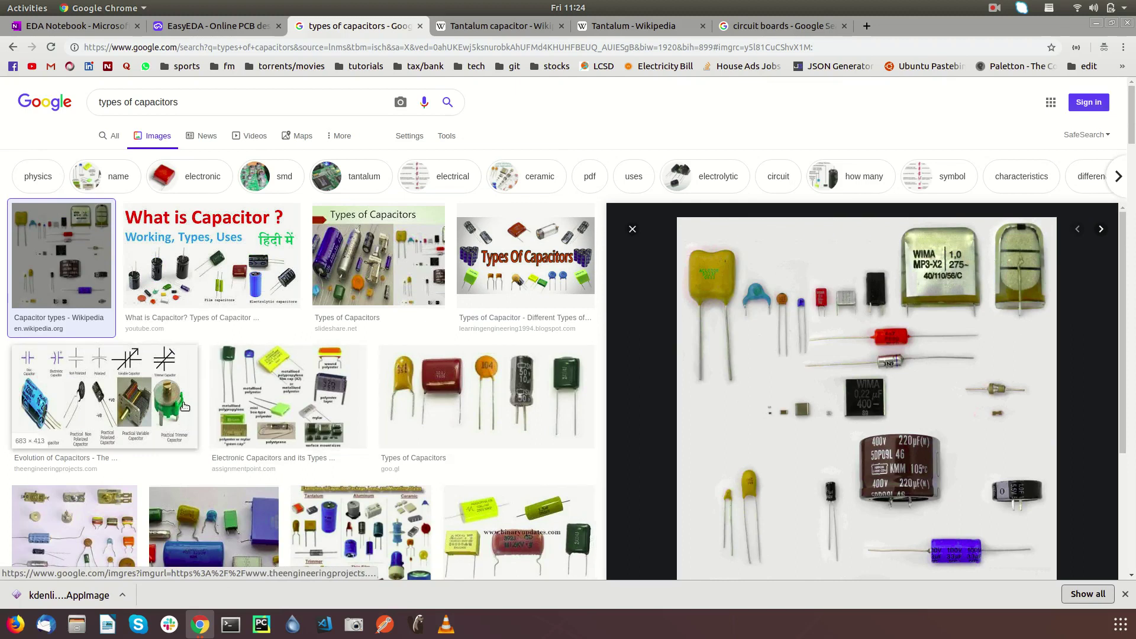
scroll(142, 399, "down", 2)
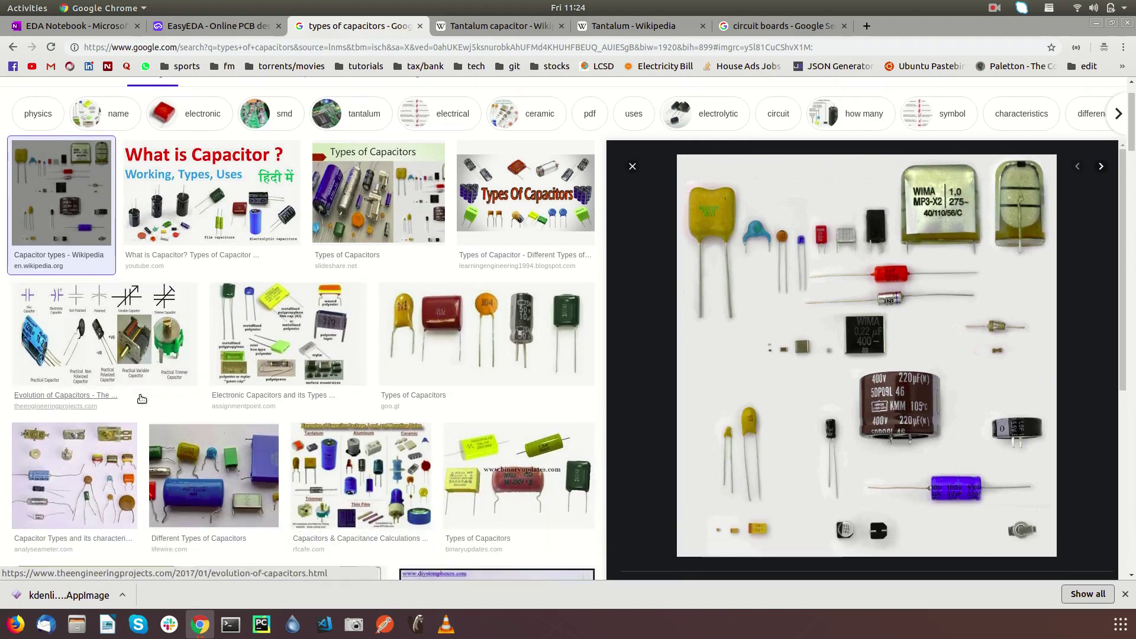
Step: In the EDA Notebook, pick the freehand pen with black ink from the Draw tools
left_click(51, 27)
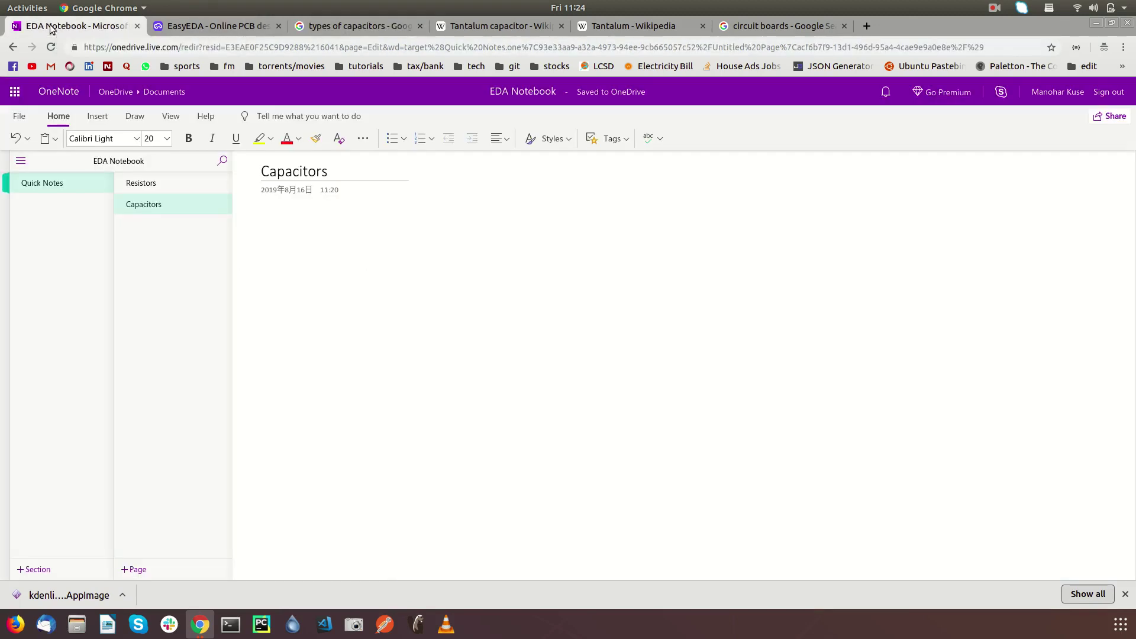
left_click(135, 116)
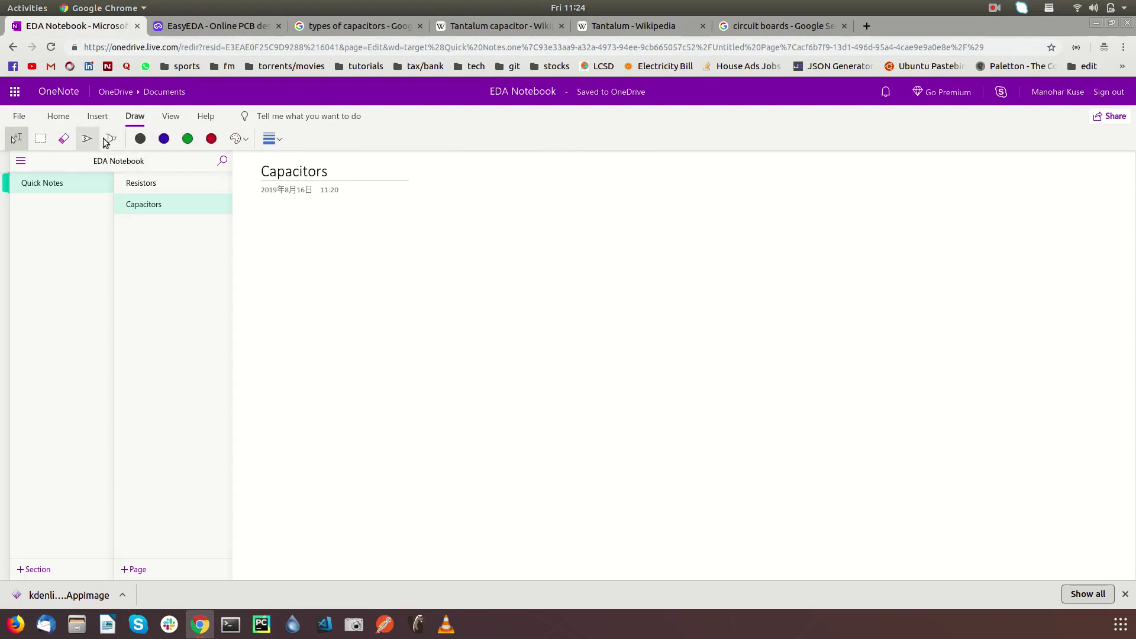
left_click(87, 137)
left_click(138, 140)
Step: Draw the two capacitor plates and the left and right leads near the page centre
left_click_drag(510, 252, 503, 345)
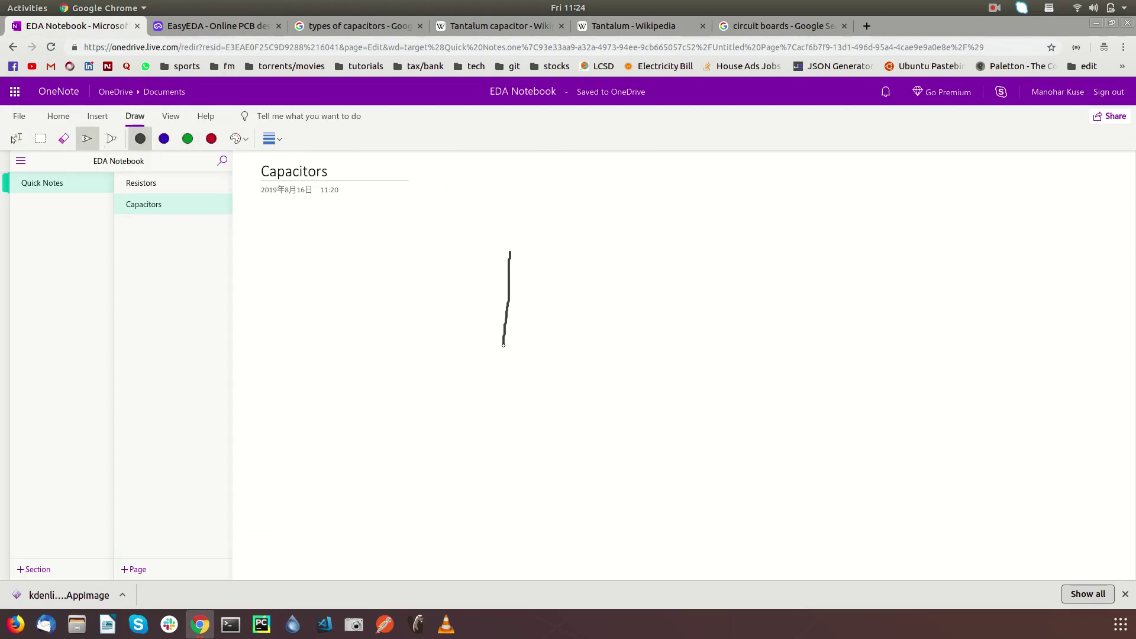
left_click_drag(537, 243, 546, 372)
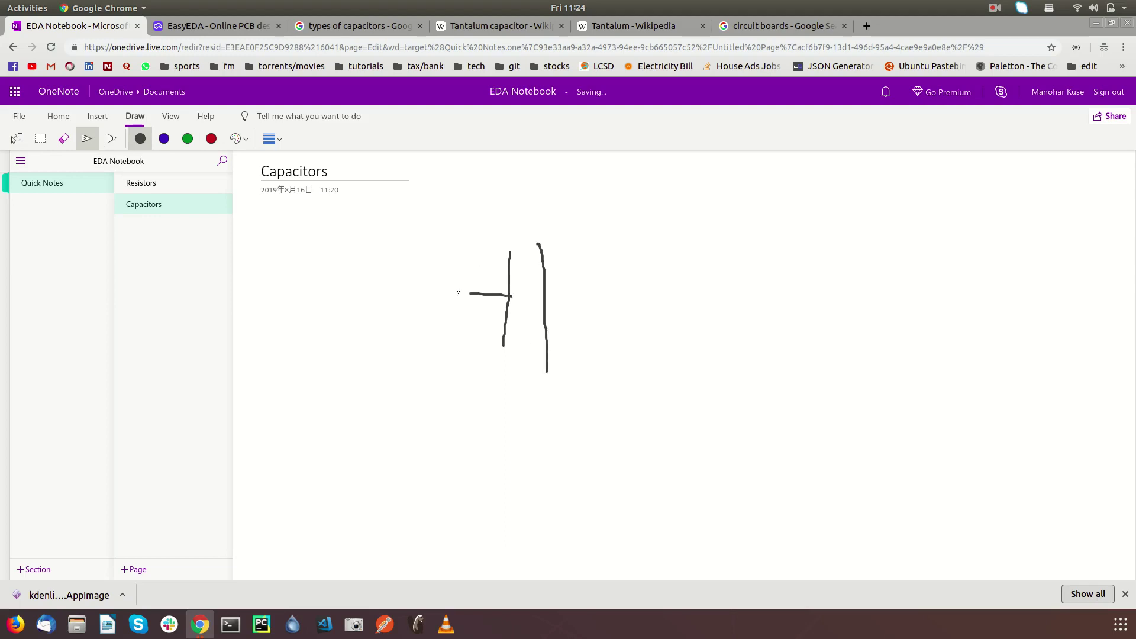
mouse_move(458, 293)
left_mouse_down()
mouse_move(411, 287)
mouse_move(409, 387)
left_mouse_up()
mouse_move(544, 300)
left_mouse_down()
mouse_move(612, 300)
mouse_move(637, 313)
mouse_move(638, 439)
left_mouse_up()
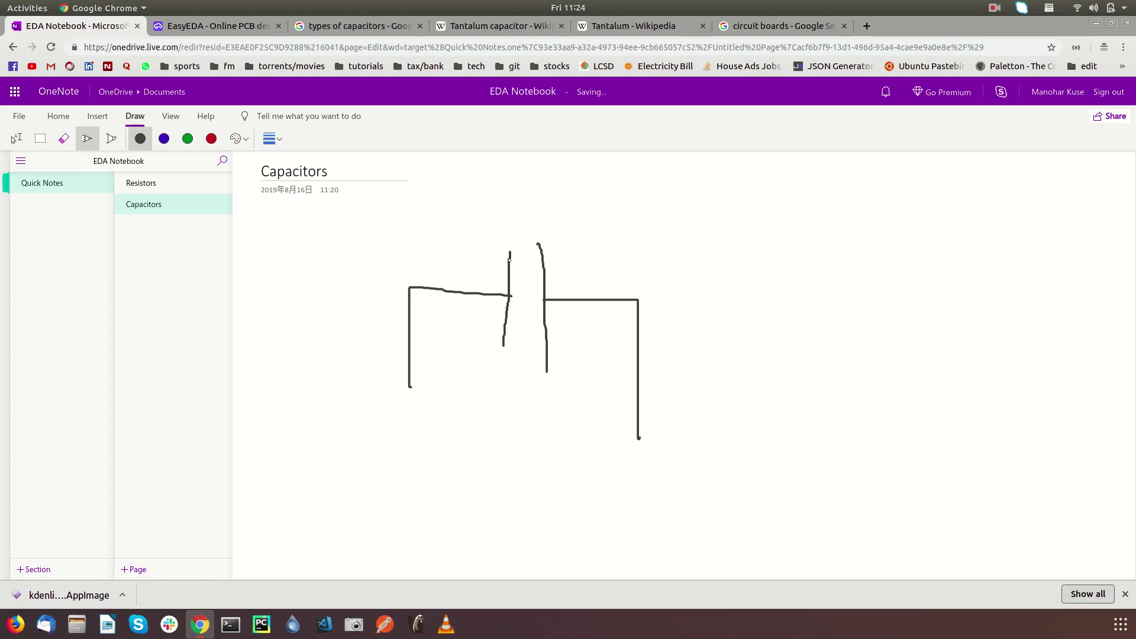
Step: Check the Tantalum capacitor article and capacitor images for symbols, then return to the sketch
left_click(628, 26)
left_click(506, 25)
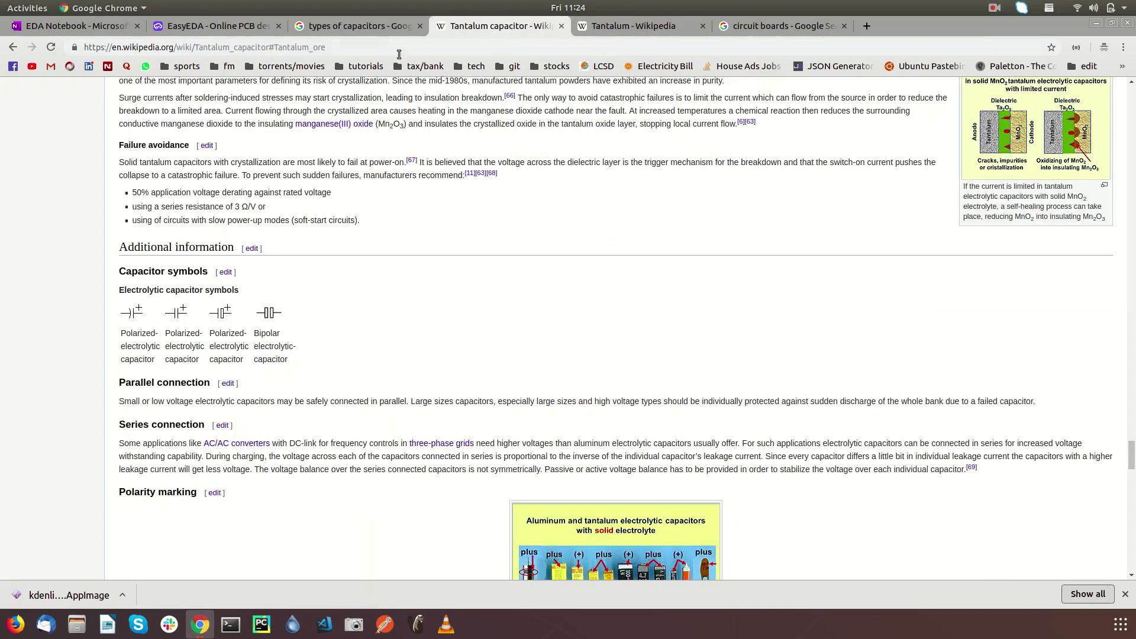
left_click(376, 26)
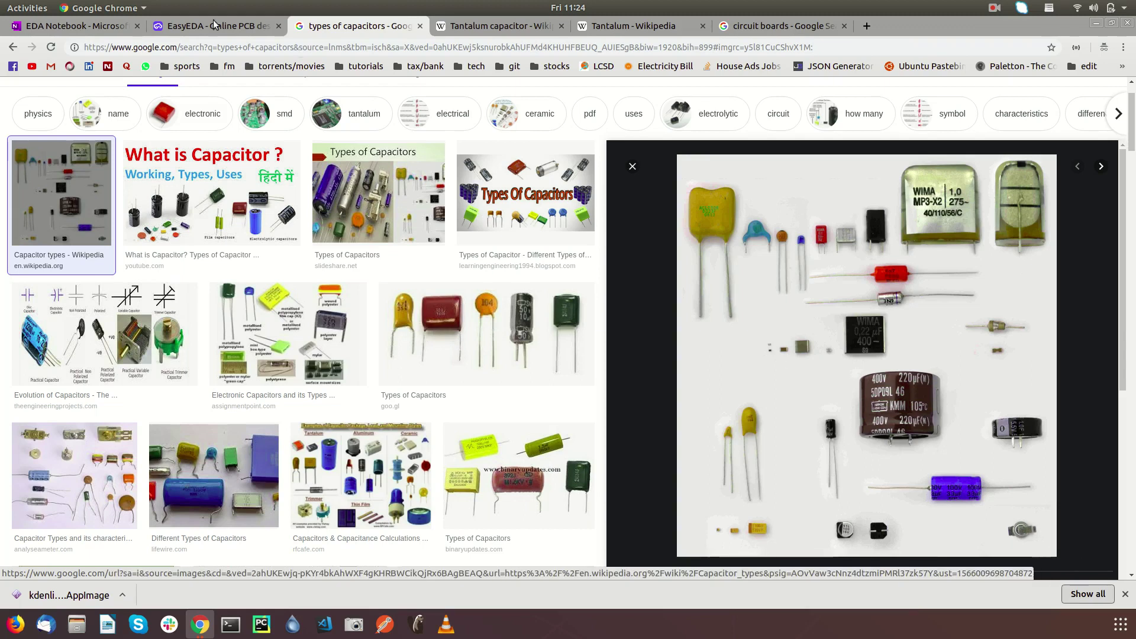
left_click(47, 25)
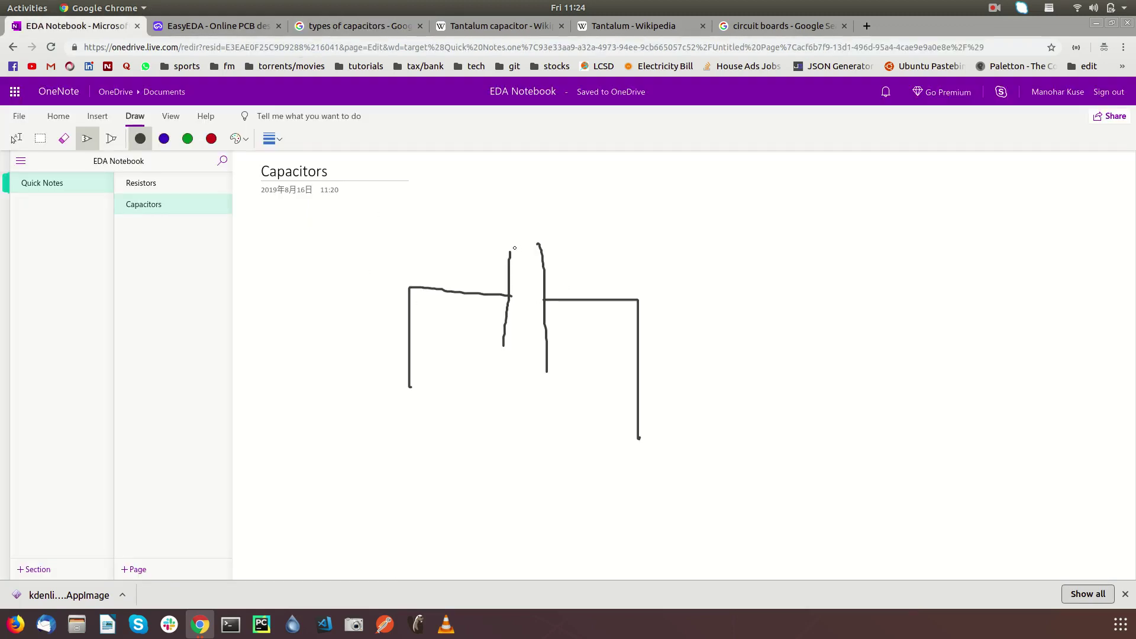
Step: Retrace the left and right capacitor plates with the black pen
left_click_drag(500, 287, 498, 346)
left_click_drag(537, 244, 543, 343)
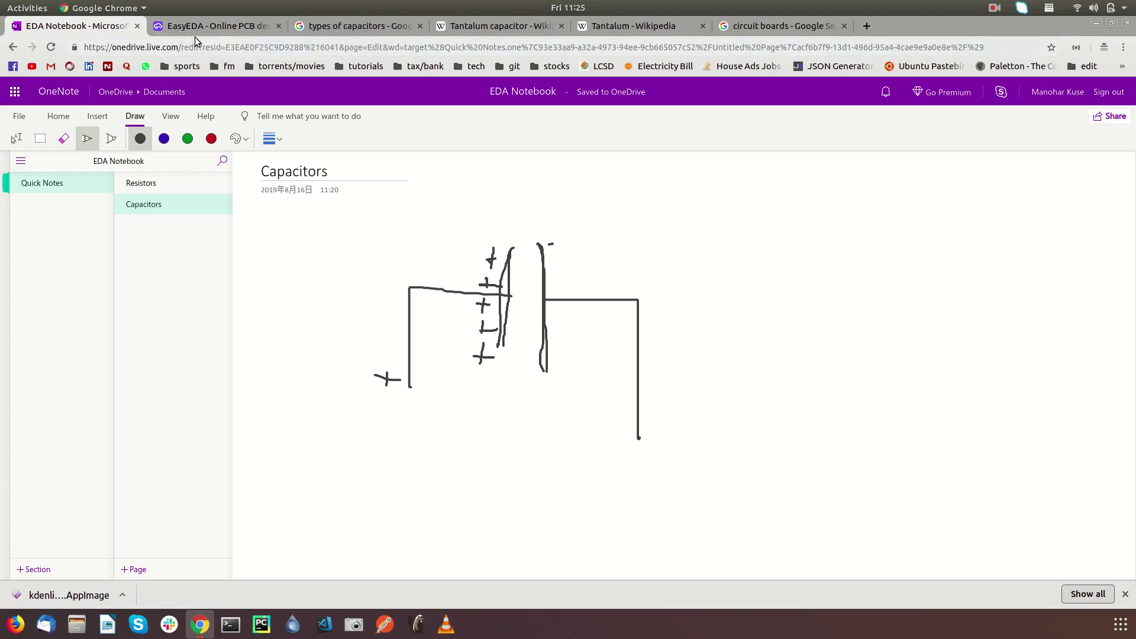
Step: Launch the EasyEDA online designer and bring up the EDA Learning project's actions menu
left_click(197, 27)
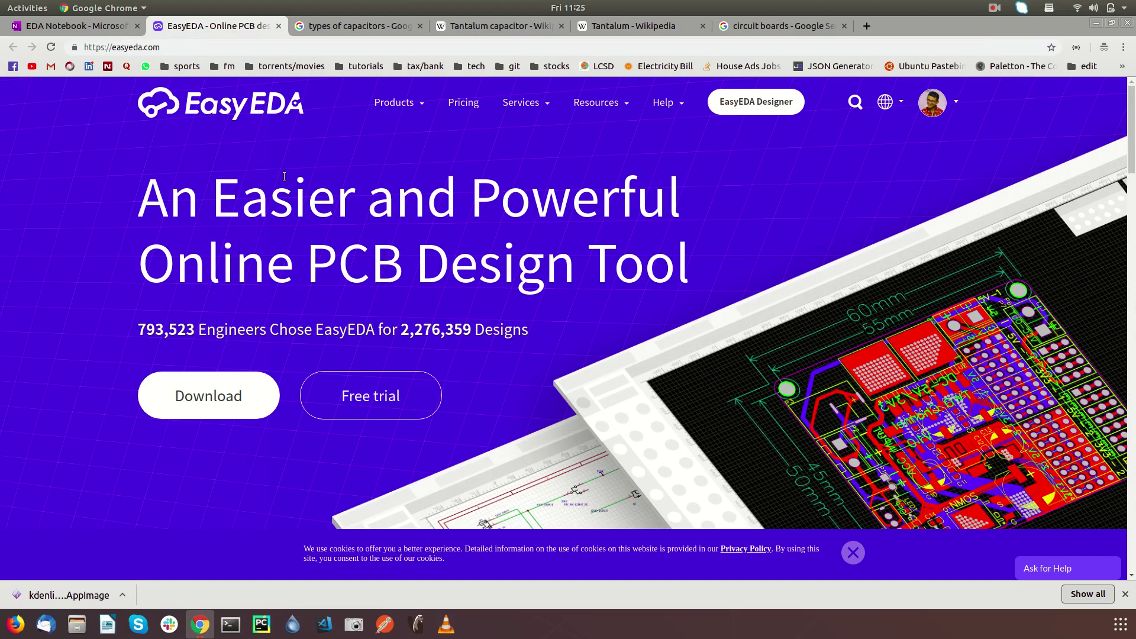
left_click(758, 102)
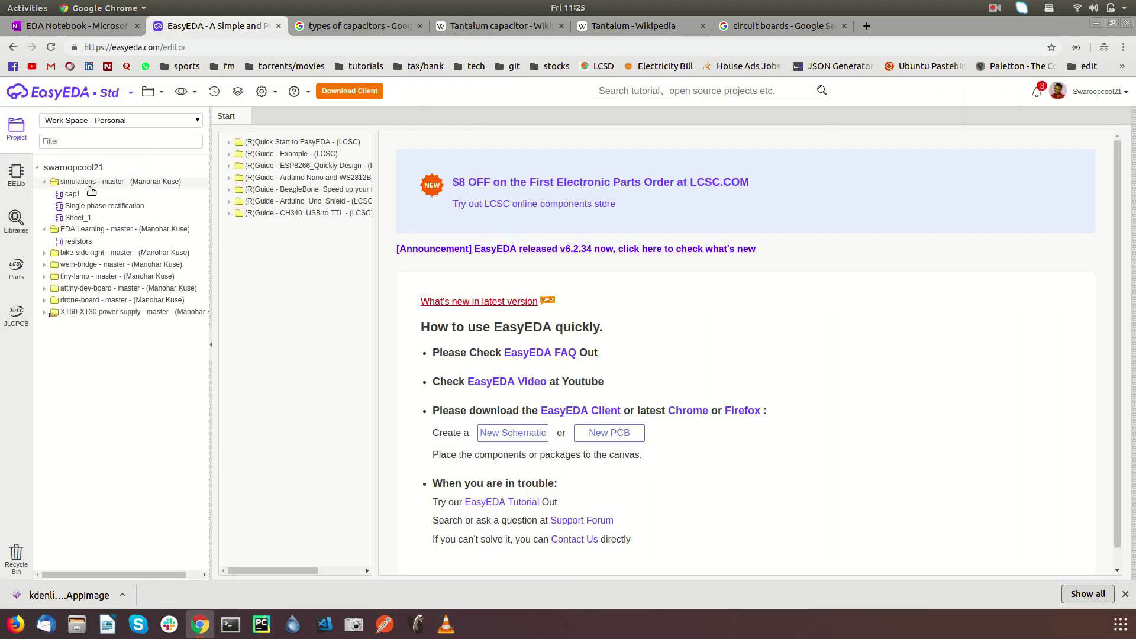
left_click(1082, 90)
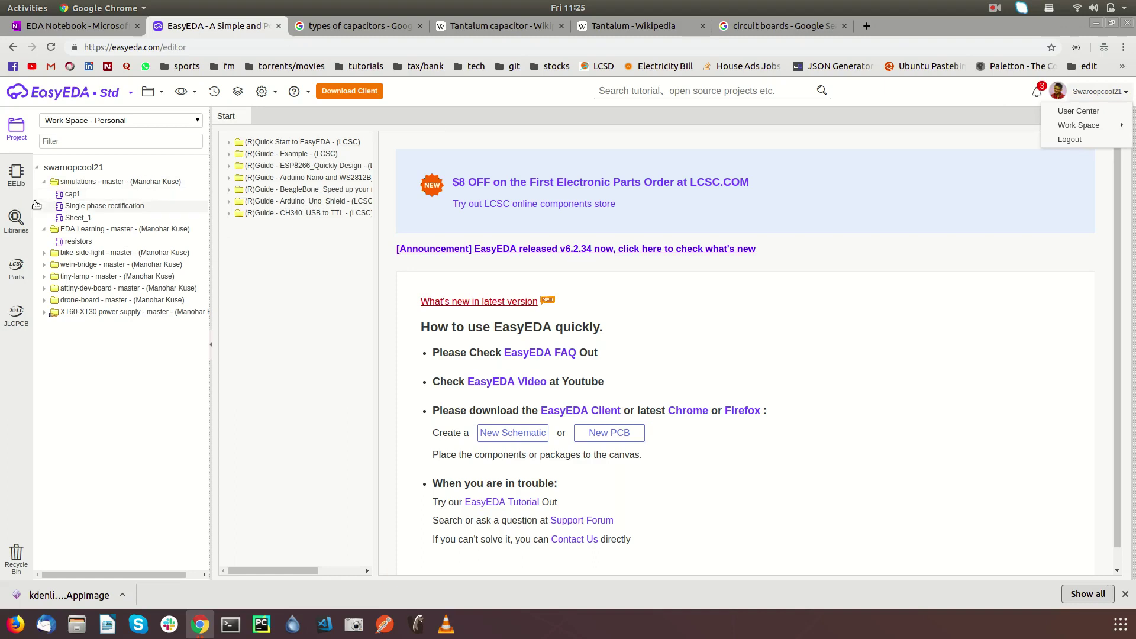
left_click(49, 183)
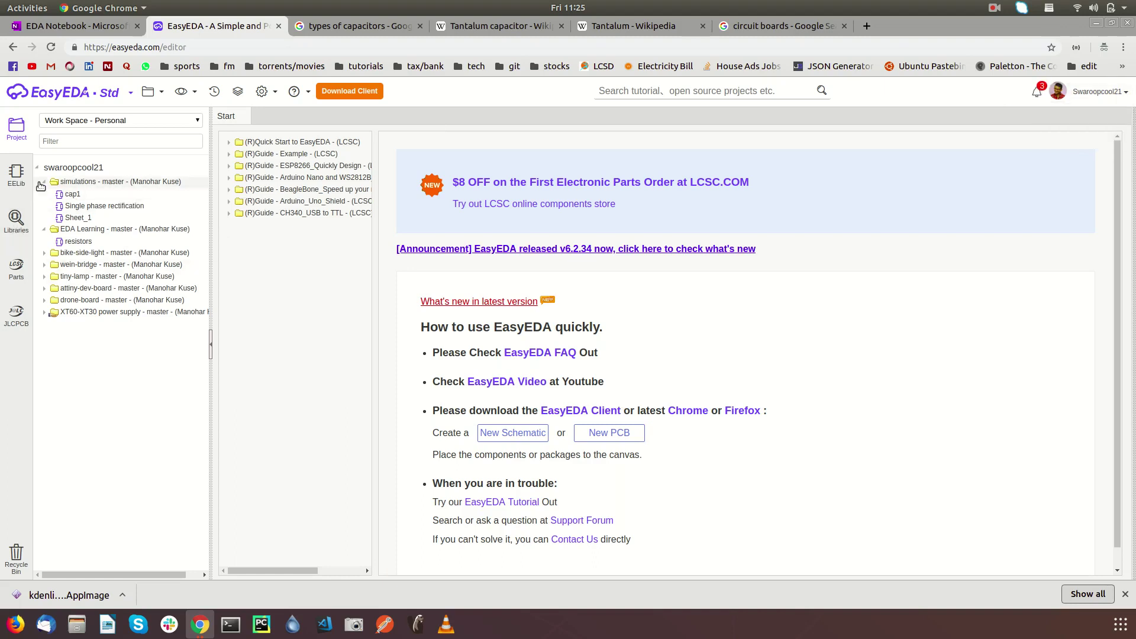
left_click(44, 181)
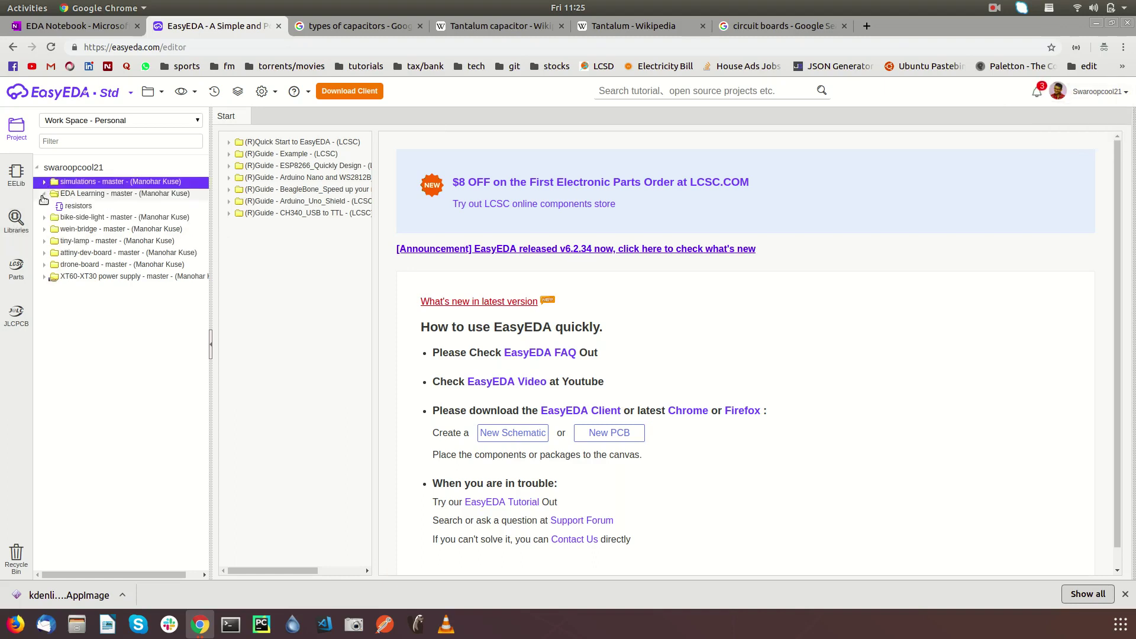
right_click(89, 196)
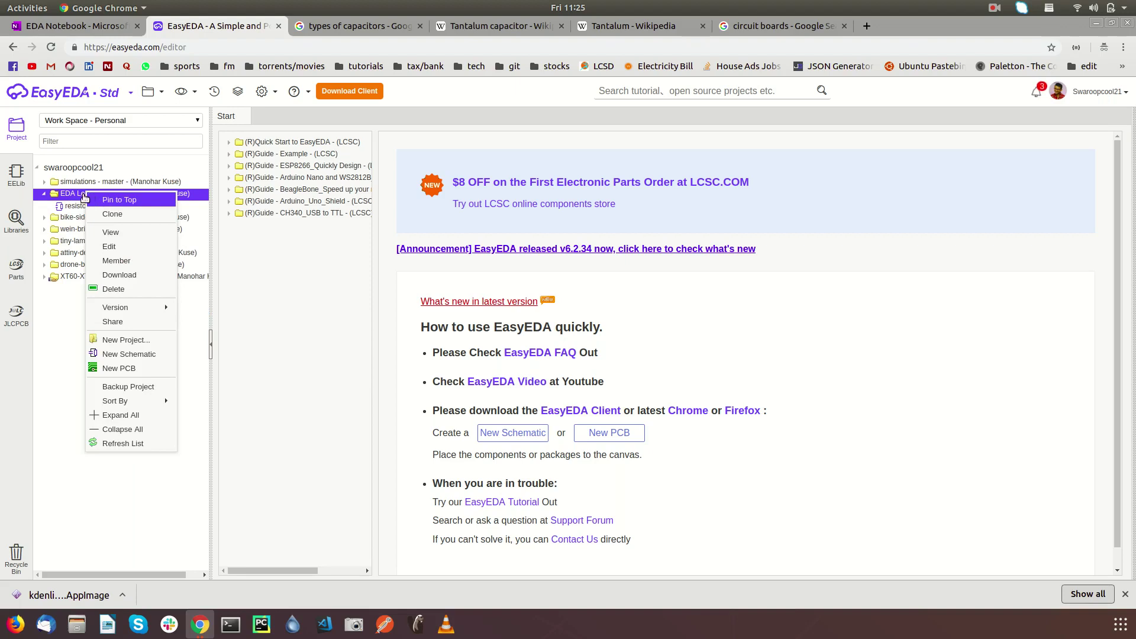
Step: Create a new schematic in EDA Learning, rename Sheet_1 to 'cap demo', and save it
left_click(127, 353)
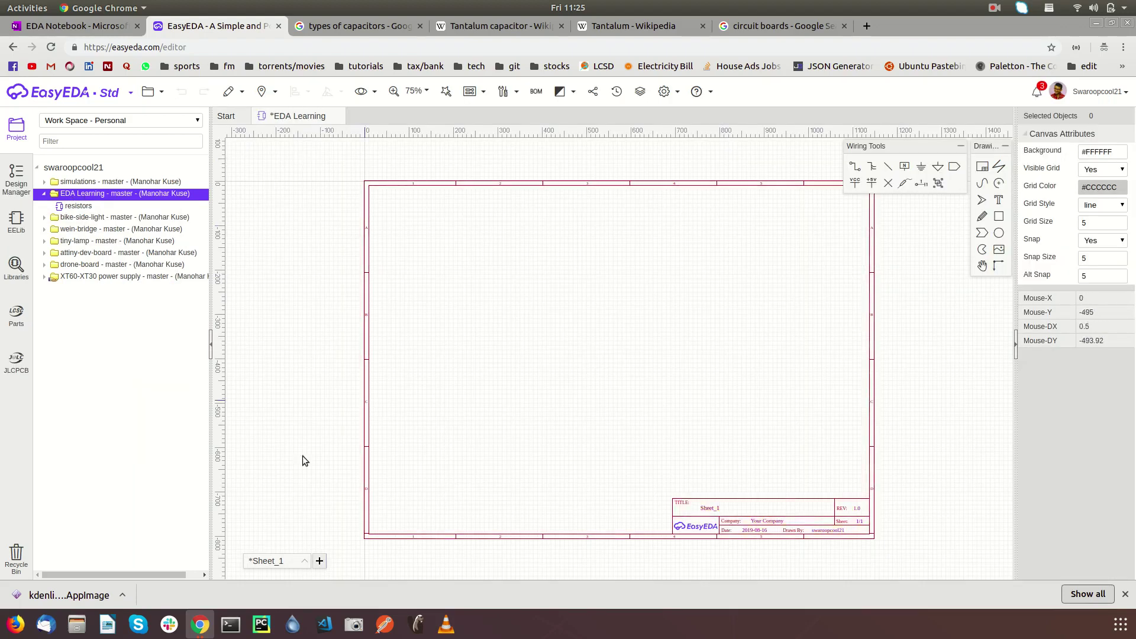
double_click(265, 565)
double_click(270, 562)
type("cap demo")
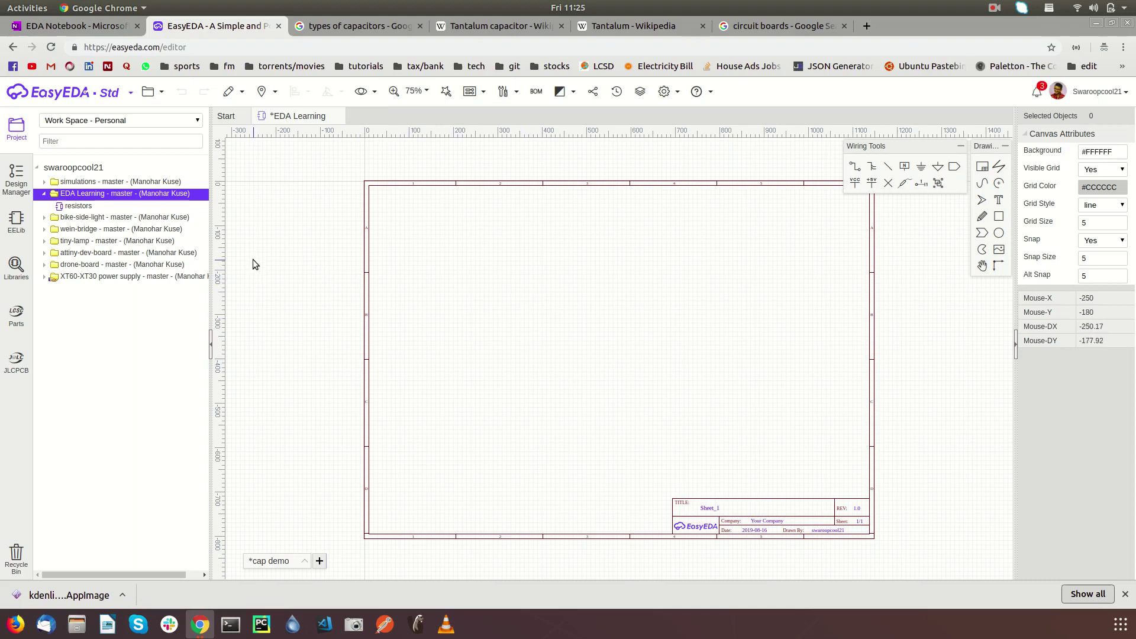
key("ctrl+s")
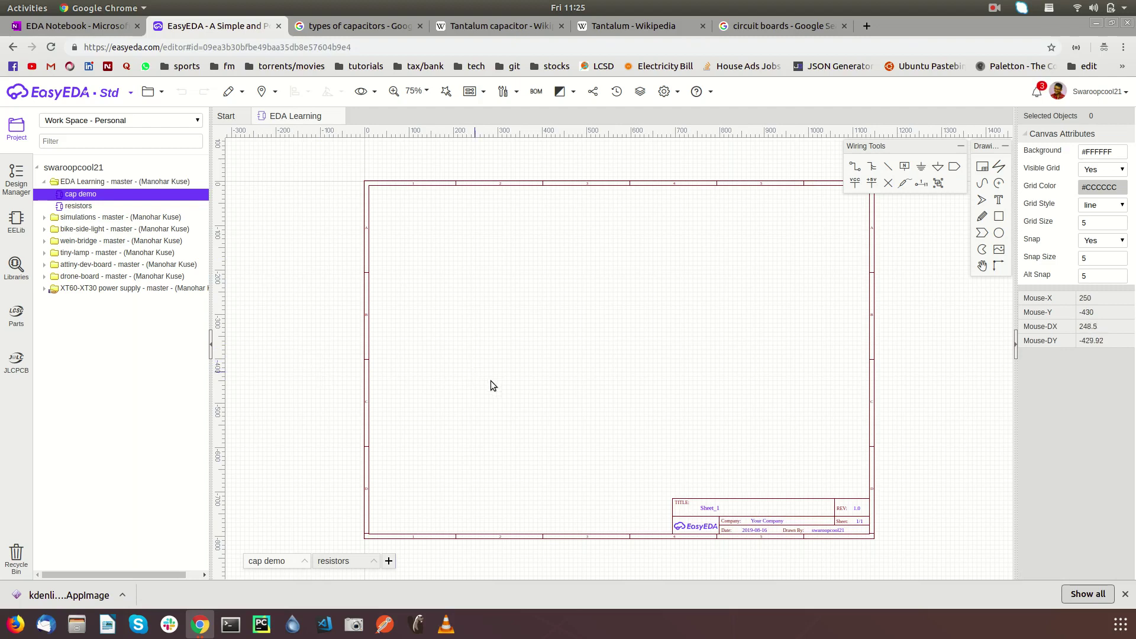
Step: Place a 1k resistor R3 from the EELib library onto the sheet
left_click(17, 225)
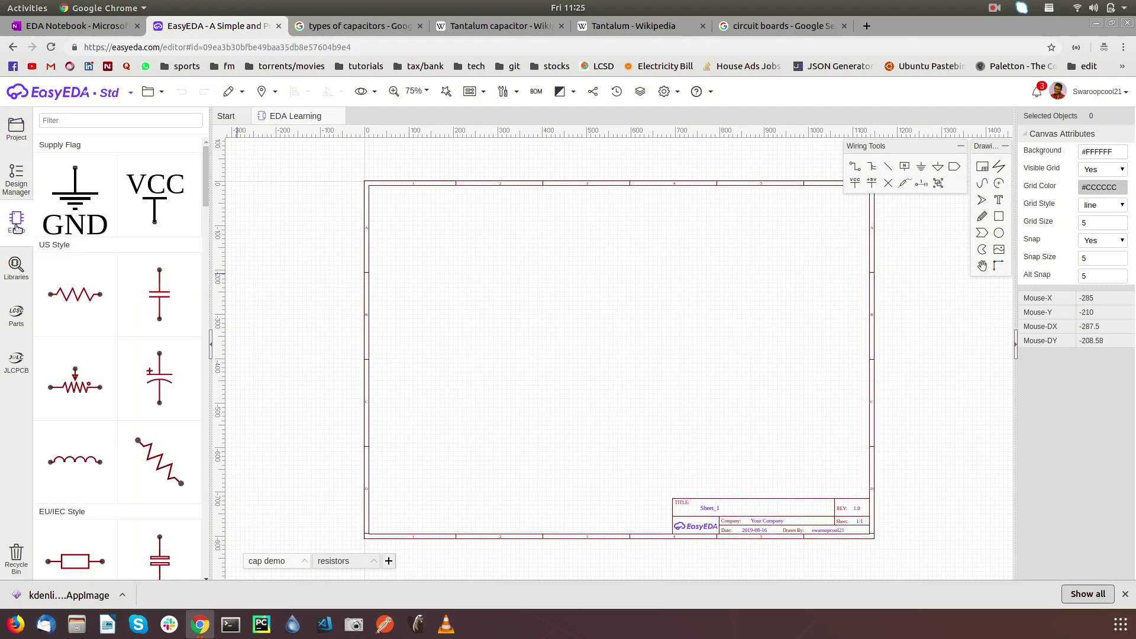
left_click(75, 294)
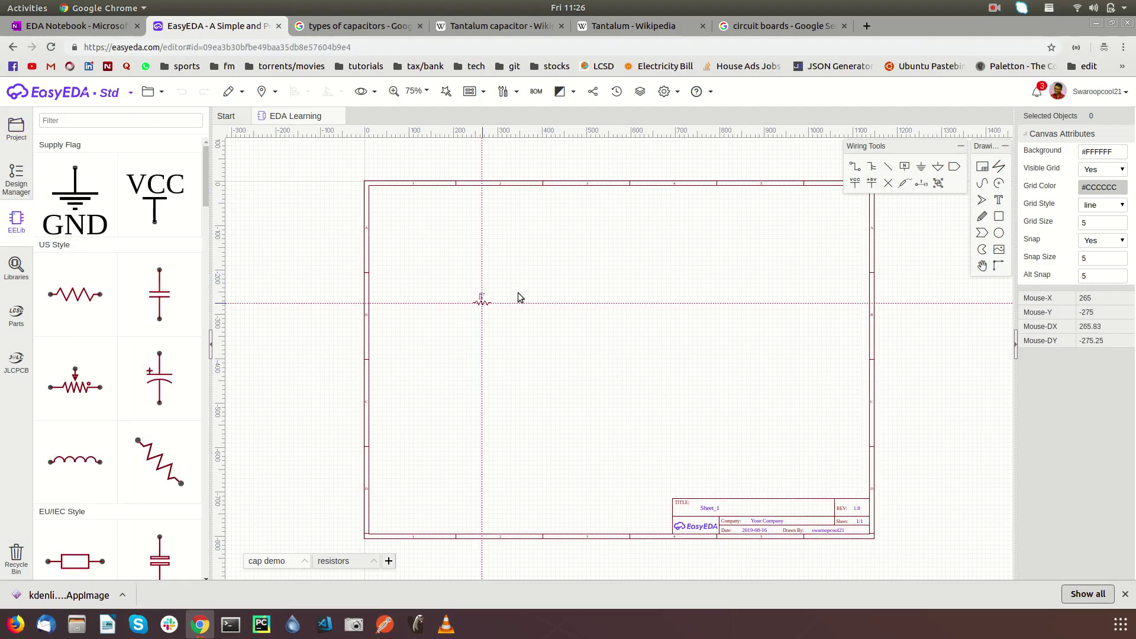
left_click(566, 298)
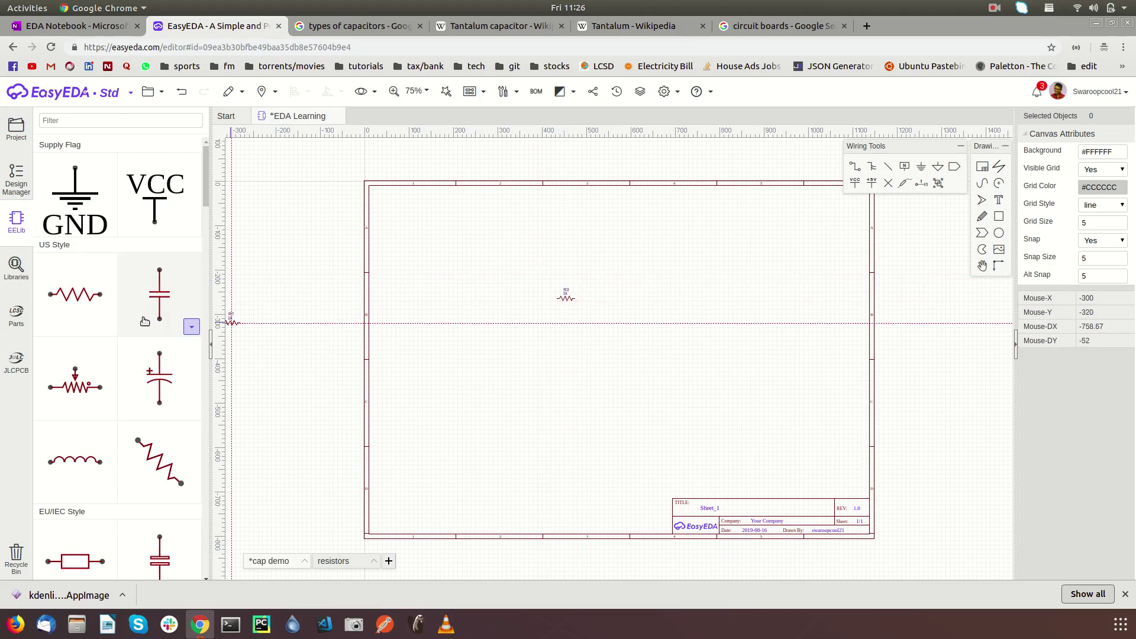
Step: Place a 1u capacitor C1 beside the resistor and cancel the extra capacitor
left_click(158, 303)
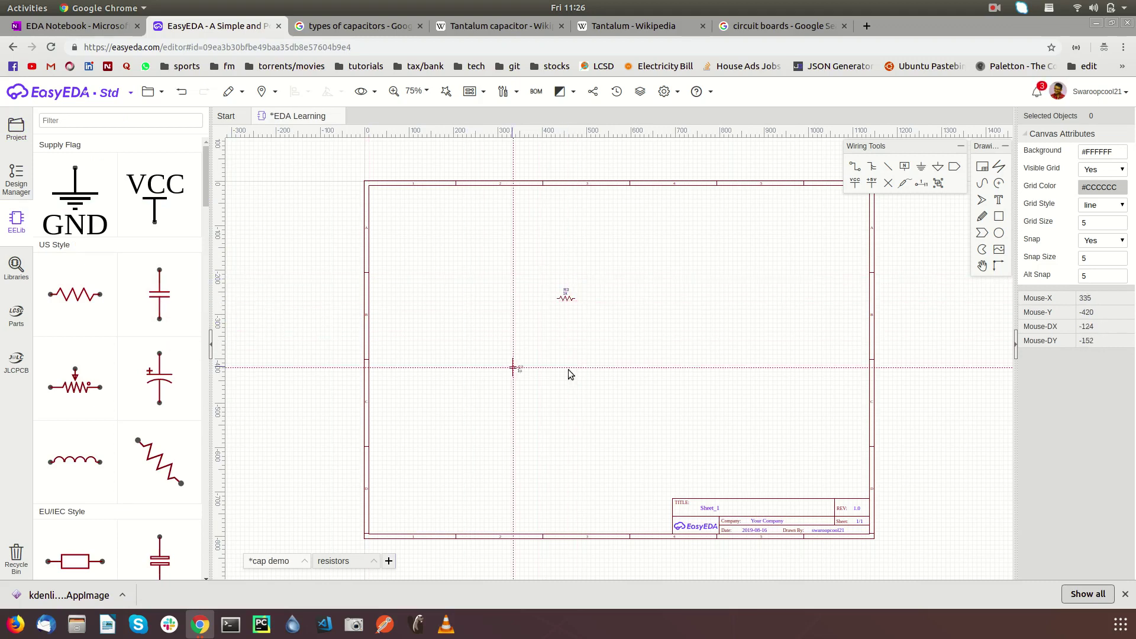
left_click(624, 330)
scroll(624, 330, "up", 7)
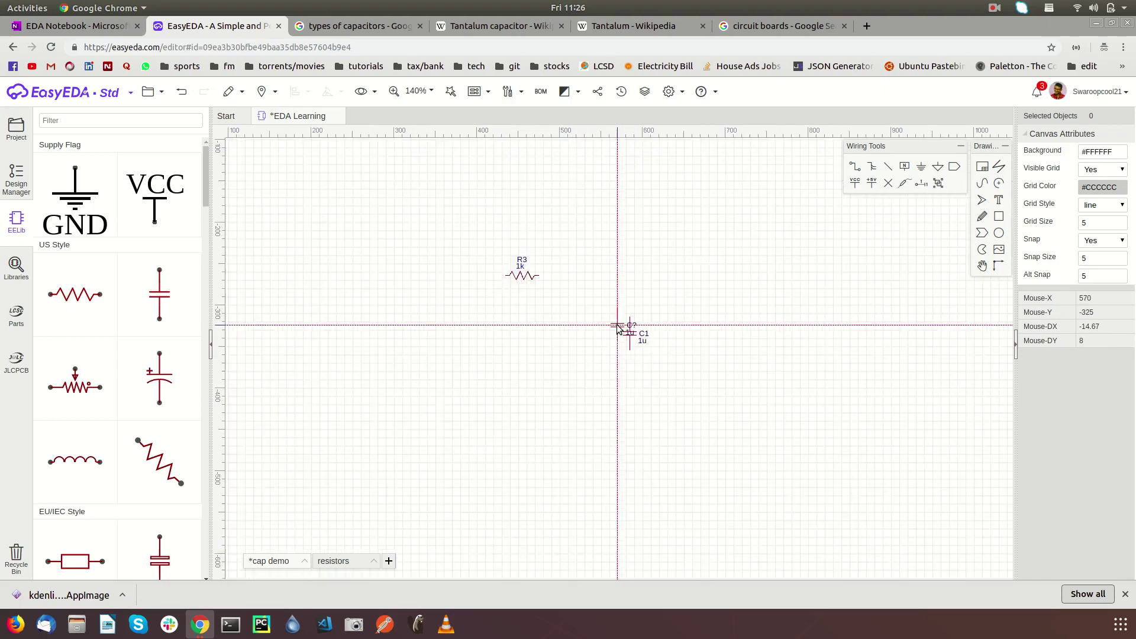
scroll(578, 364, "down", 3)
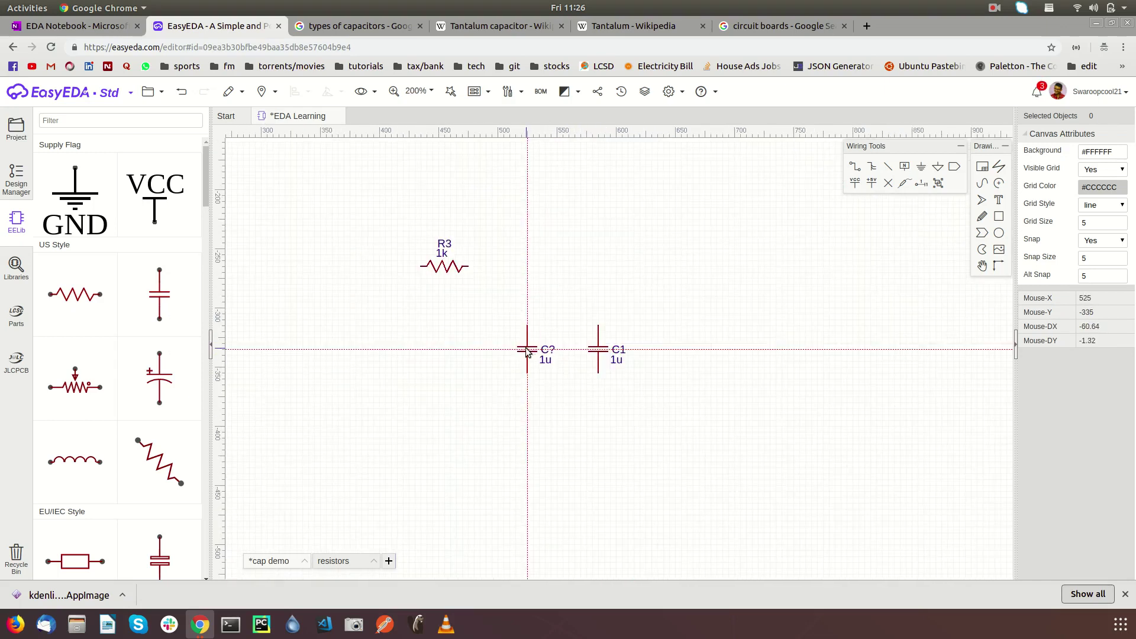
key("Escape")
scroll(121, 444, "down", 10)
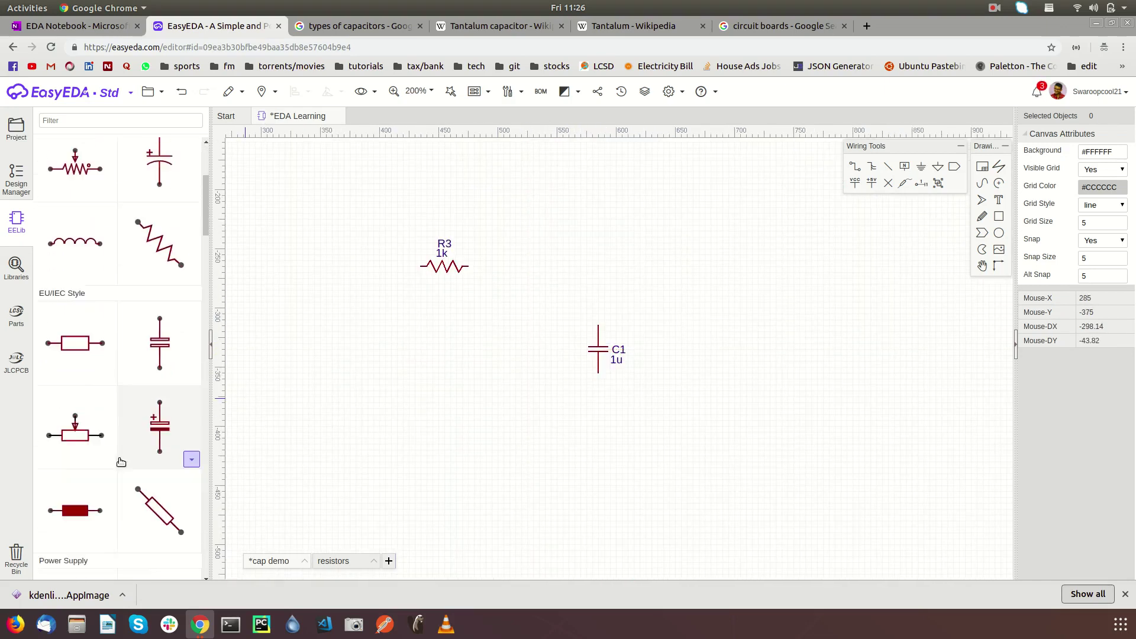
scroll(112, 467, "up", 10)
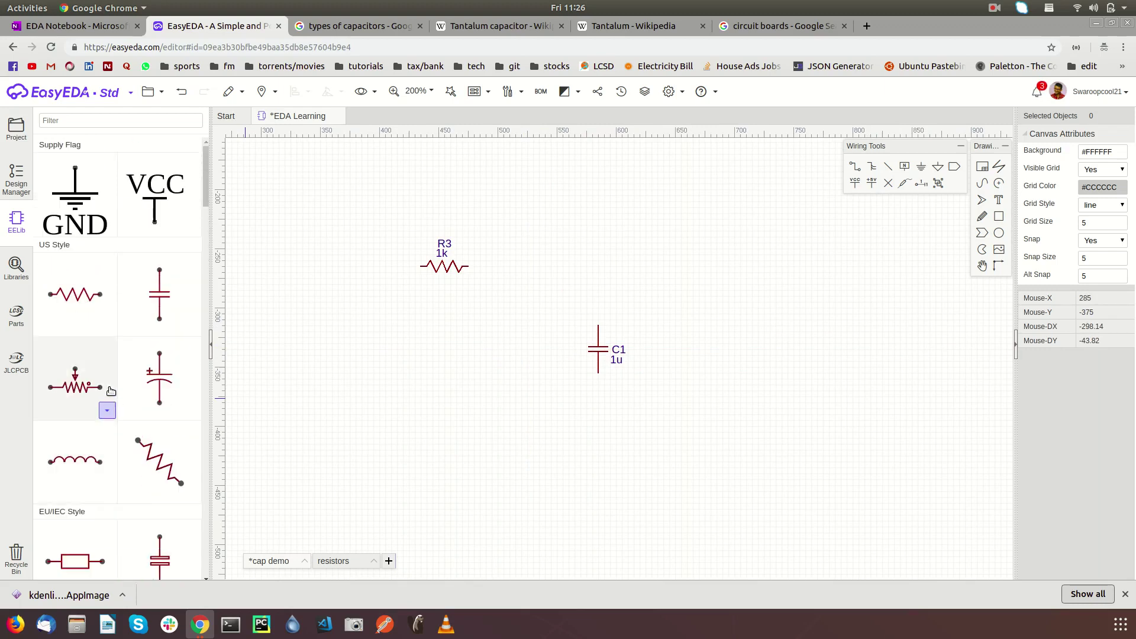
scroll(121, 261, "down", 4)
scroll(119, 355, "down", 12)
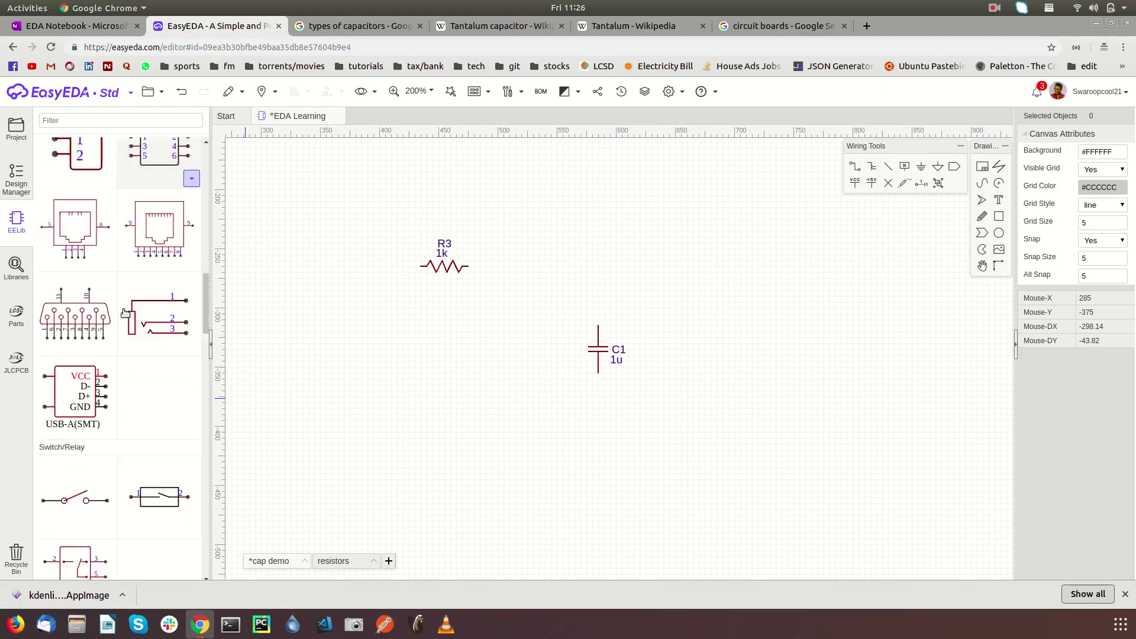
scroll(110, 374, "down", 8)
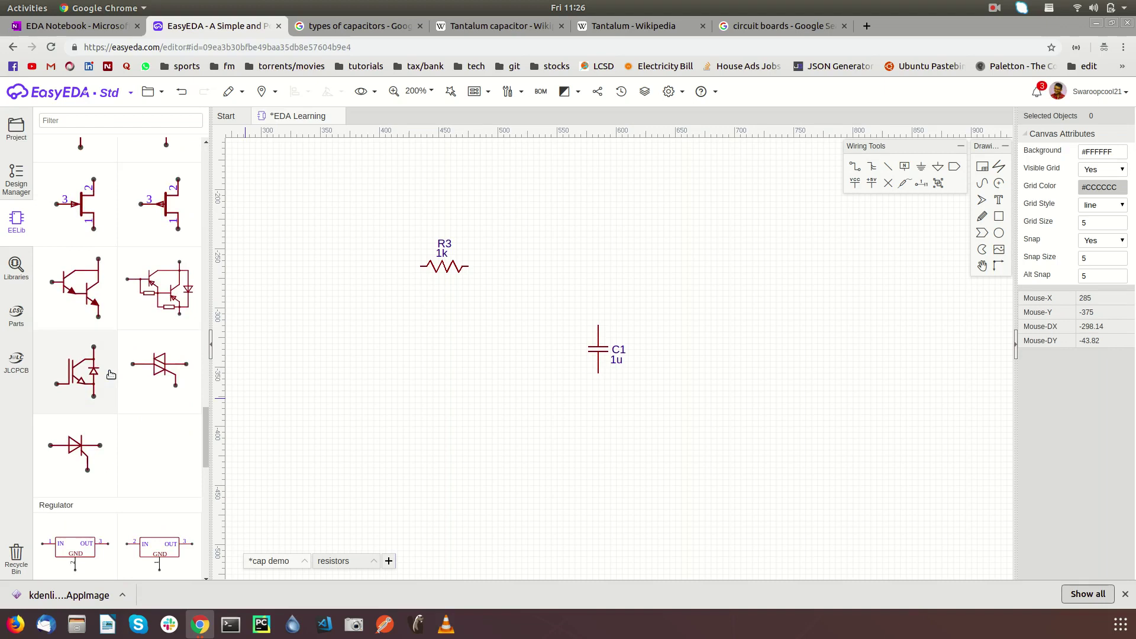
scroll(125, 236, "up", 3)
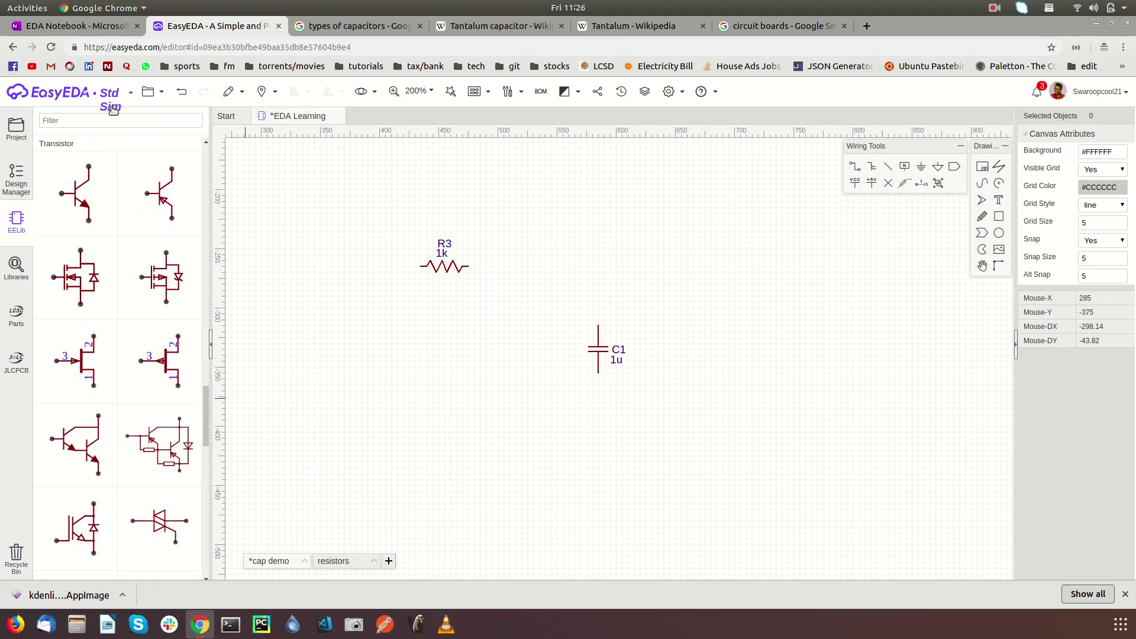
Step: Switch to Sim mode and close the EDA Learning document with Don't Save
left_click(110, 107)
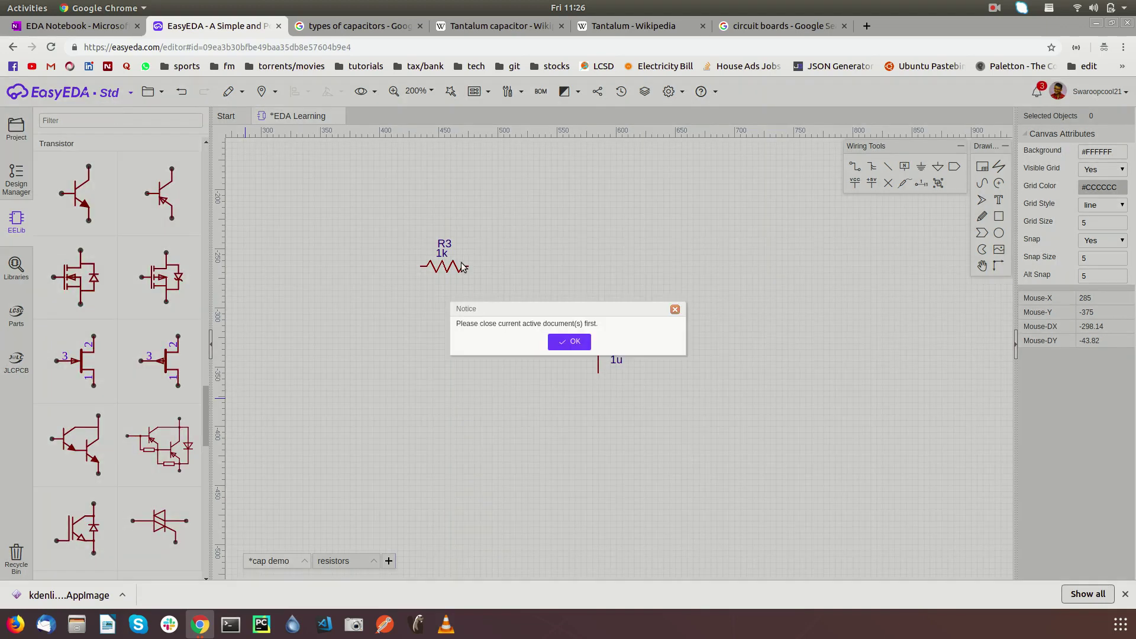
left_click(568, 343)
left_click(338, 115)
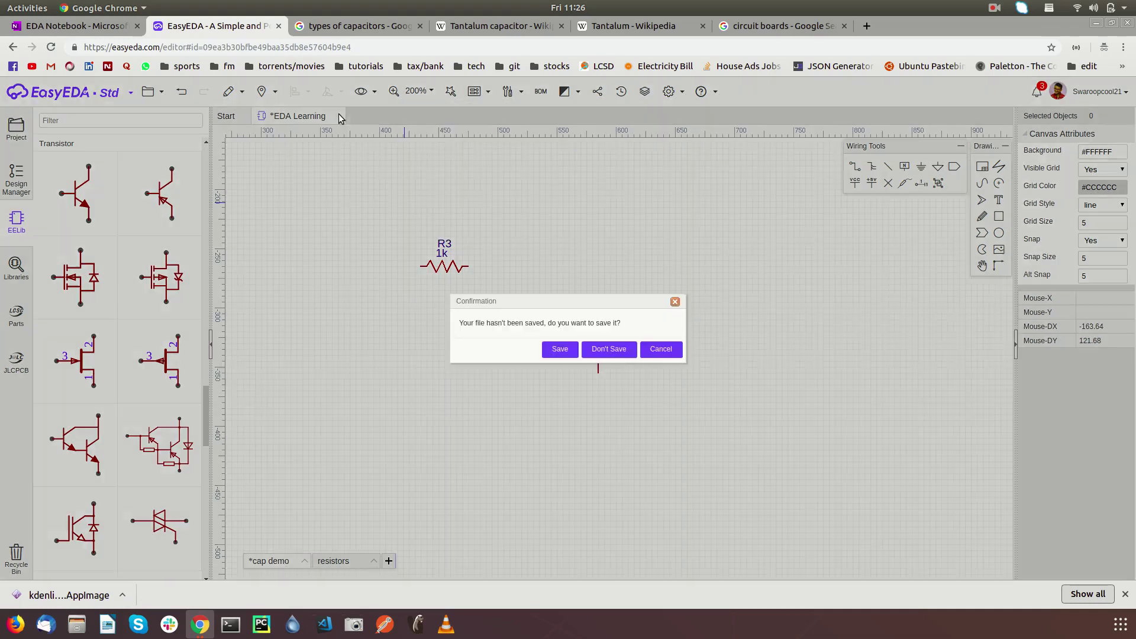
left_click(606, 350)
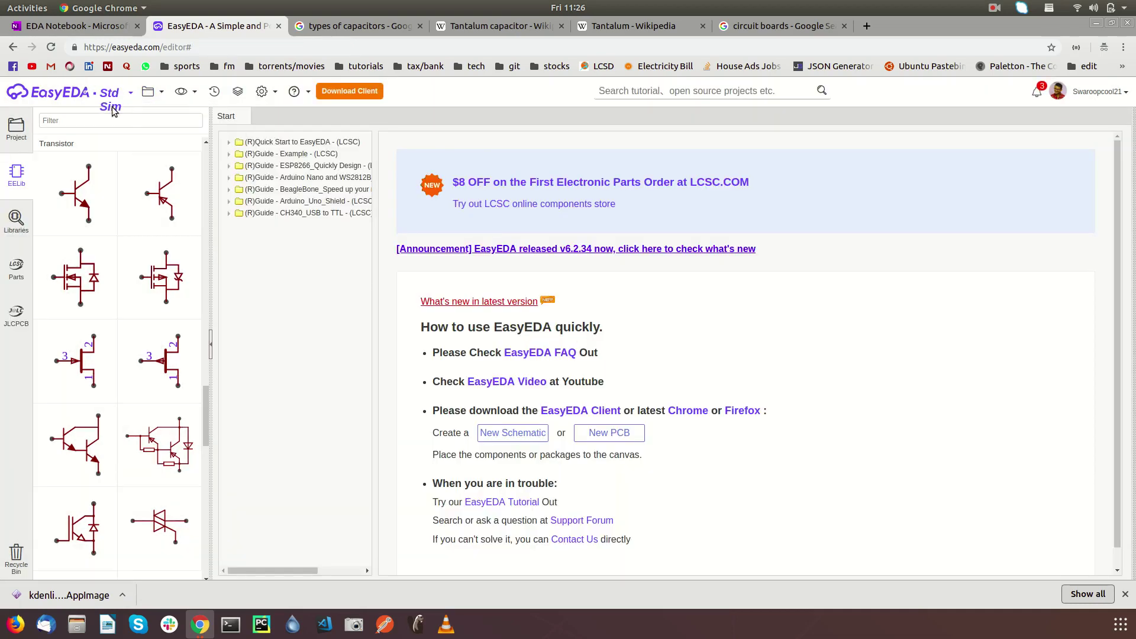
Step: In the Sim editor, create a blank schematic from File > New and save with Ctrl+S
left_click(111, 107)
scroll(136, 165, "up", 10)
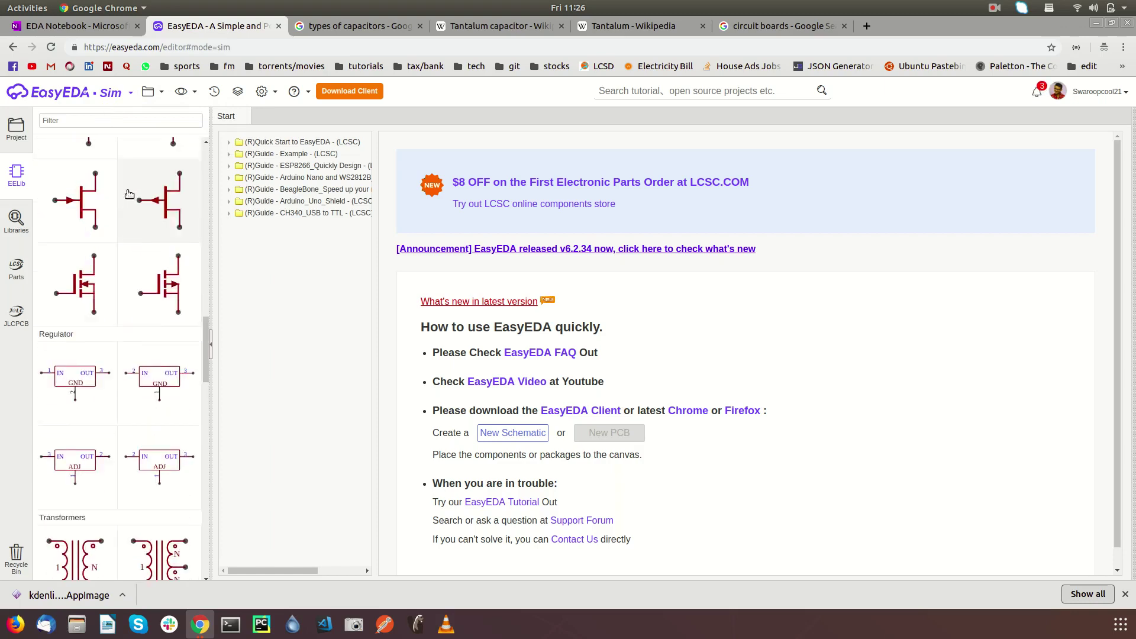
mouse_move(164, 107)
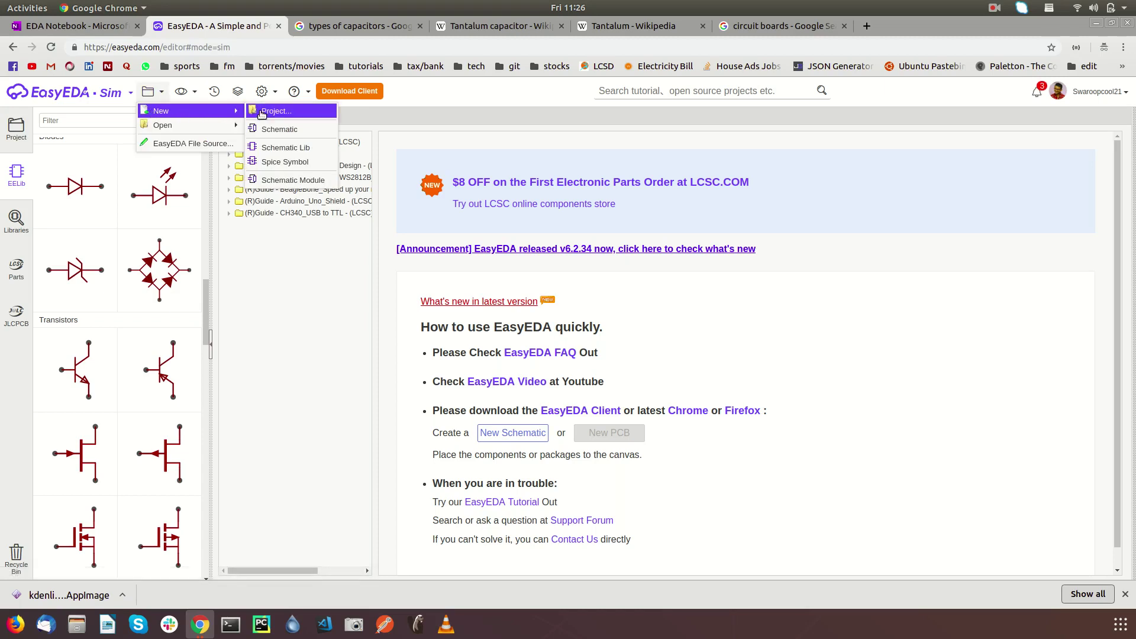
left_click(278, 125)
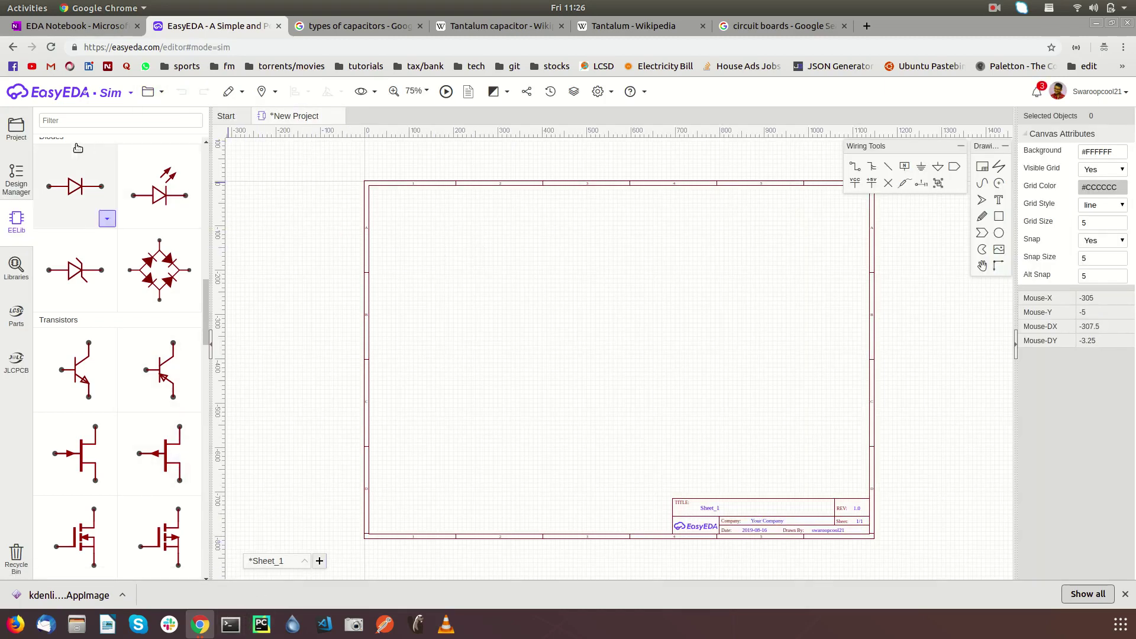
key("ctrl+s")
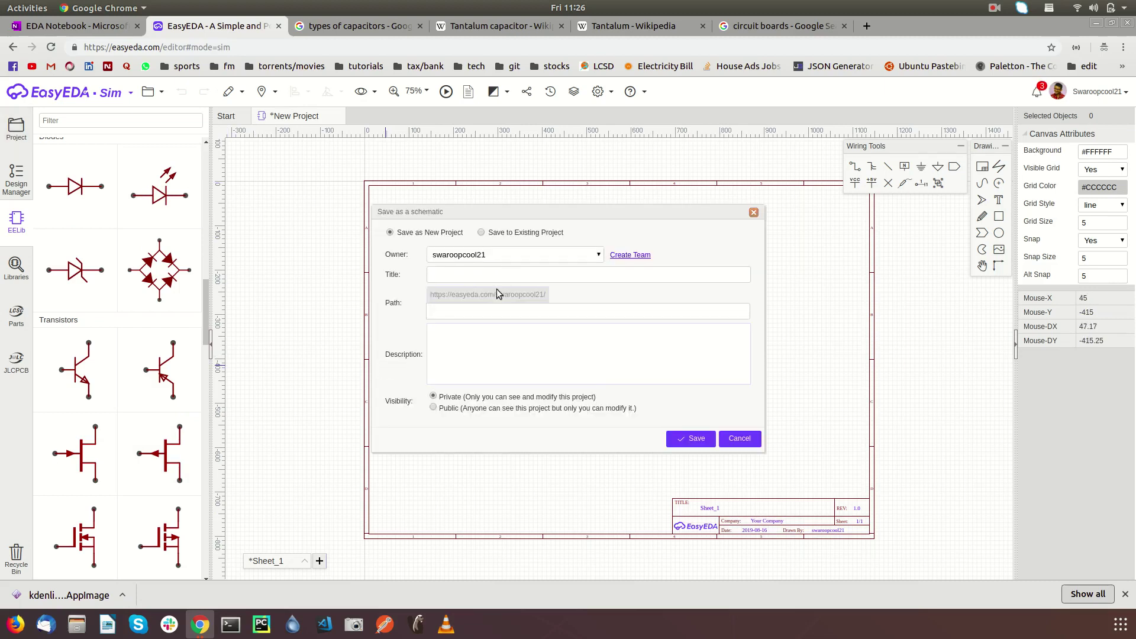
Step: Save the schematic into the existing EDA Learning project, then open its cap demo sheet
left_click(456, 278)
left_click(482, 233)
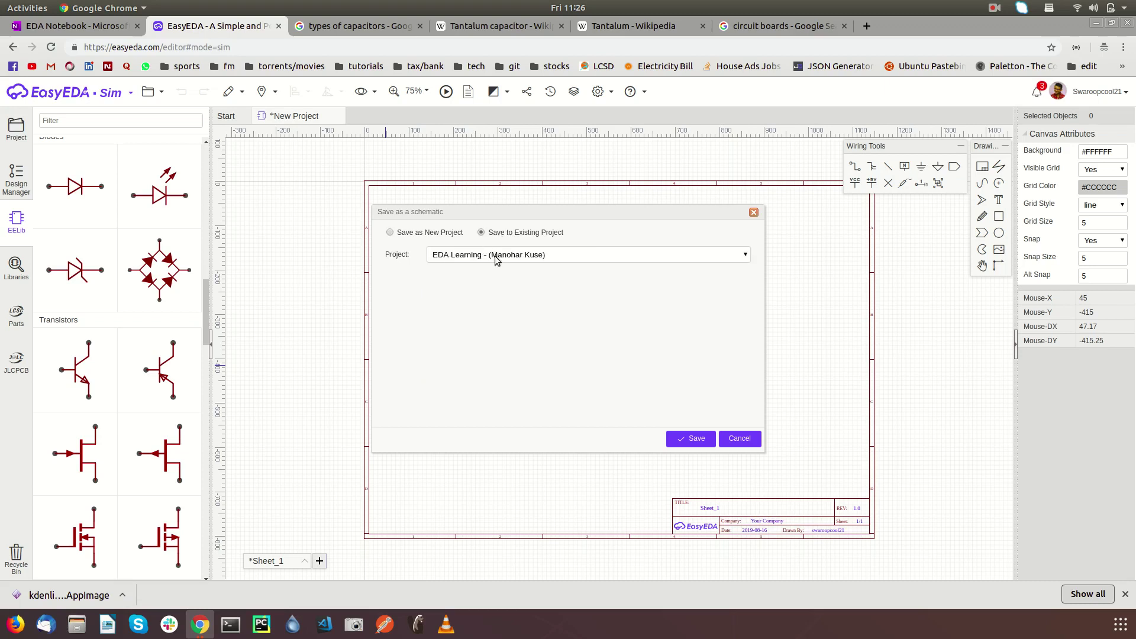
left_click(496, 260)
left_click(483, 273)
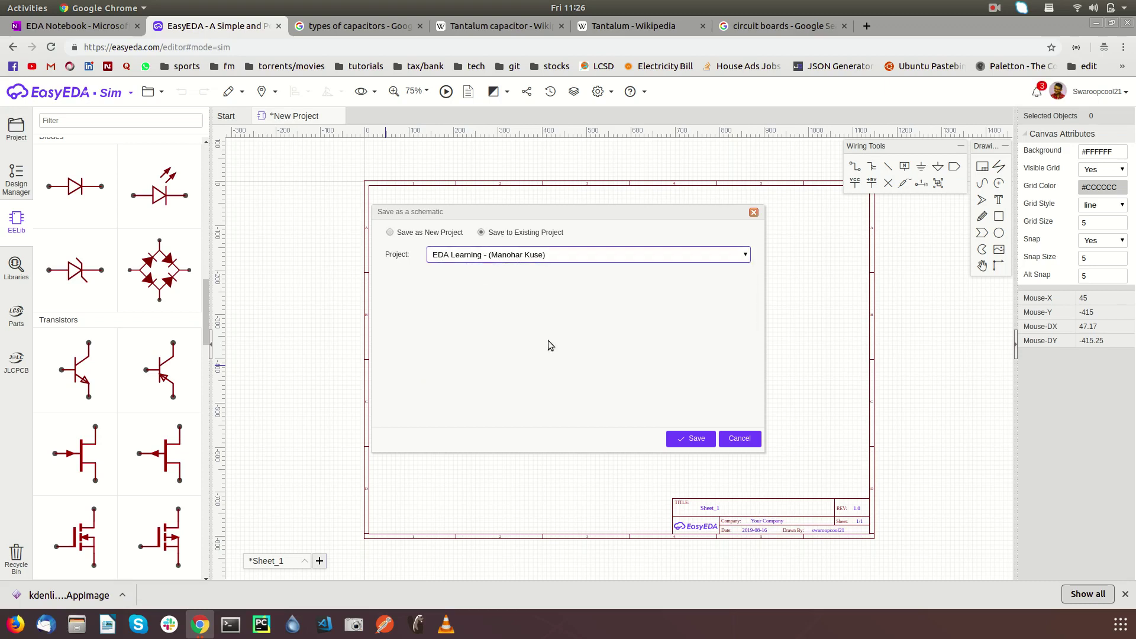
left_click(687, 439)
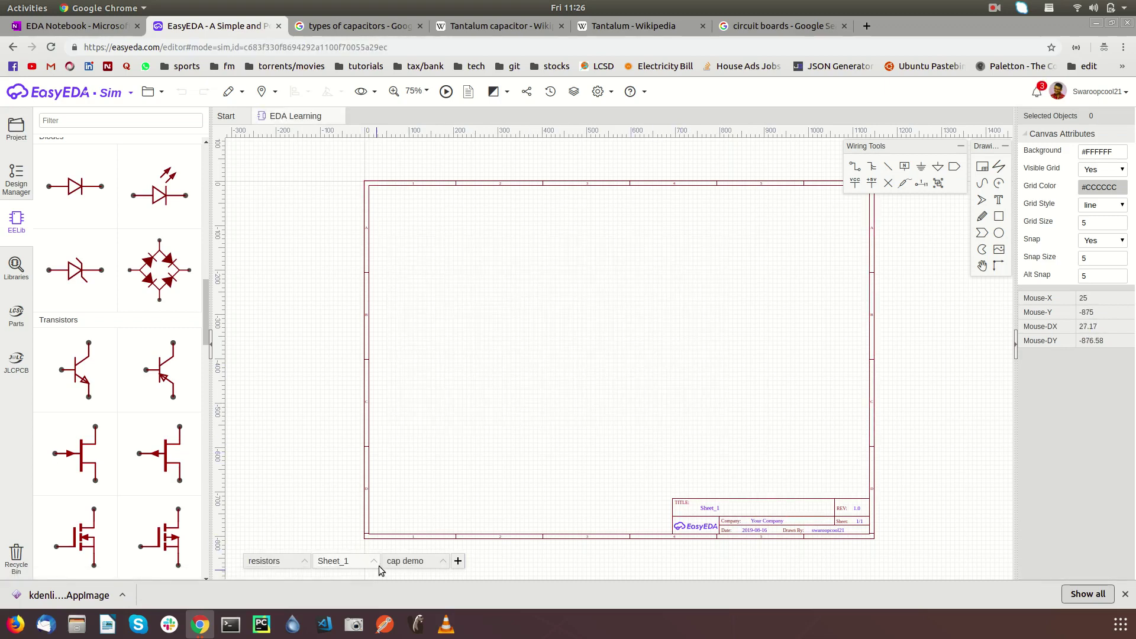
left_click(406, 562)
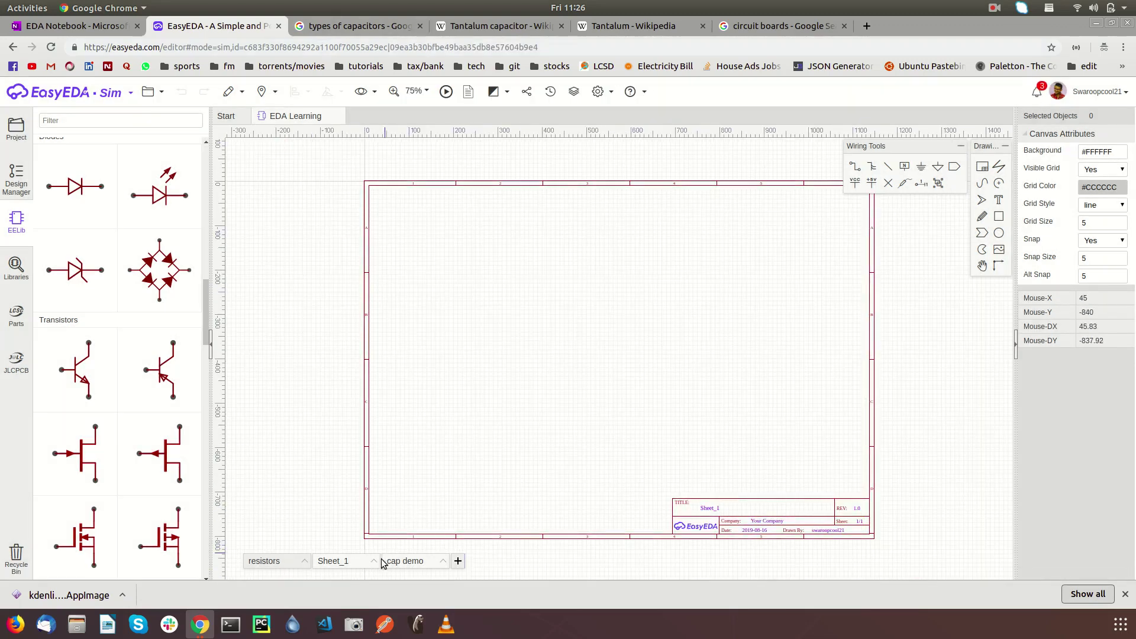
left_click(402, 567)
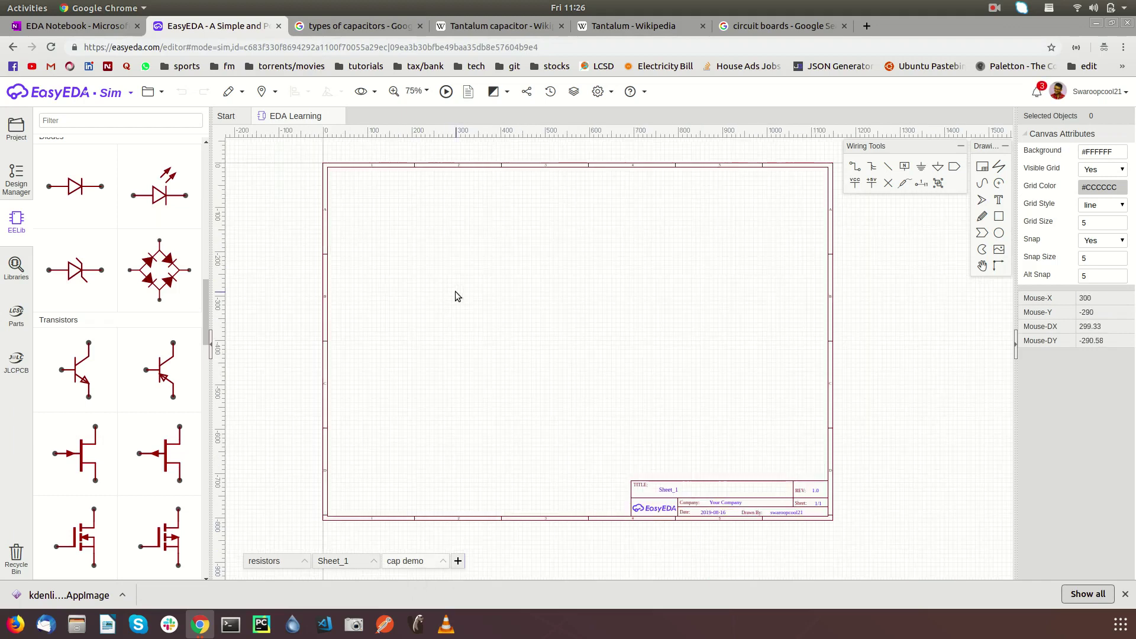
Step: Place capacitor C1 (1u), resistor R3 (1K) and voltage source V2 on the sheet
scroll(101, 296, "up", 10)
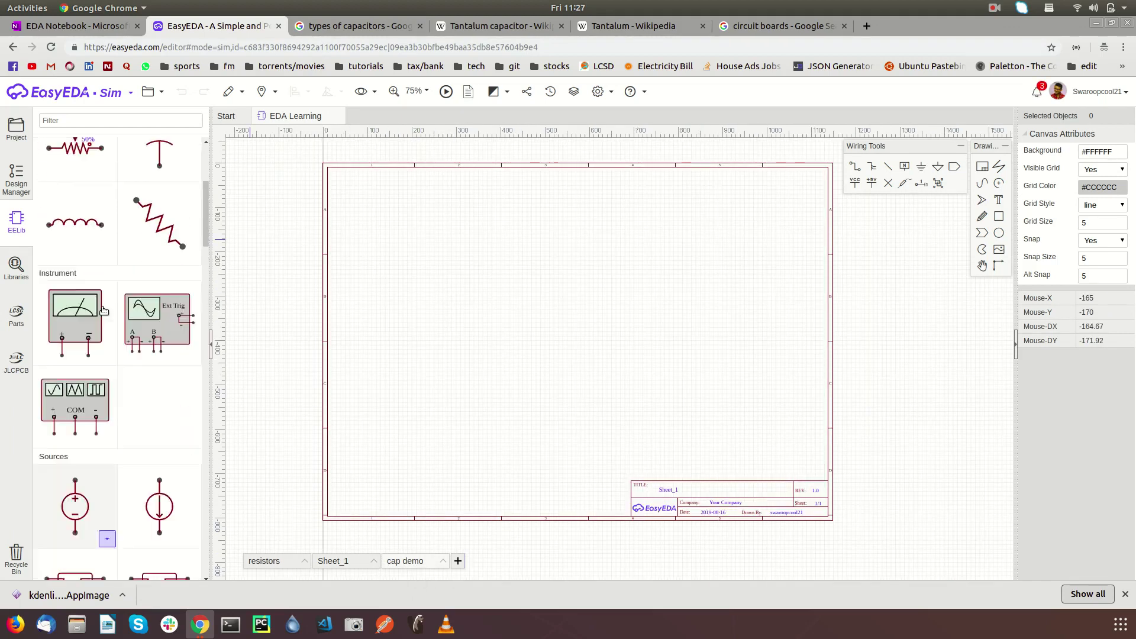
left_click(159, 296)
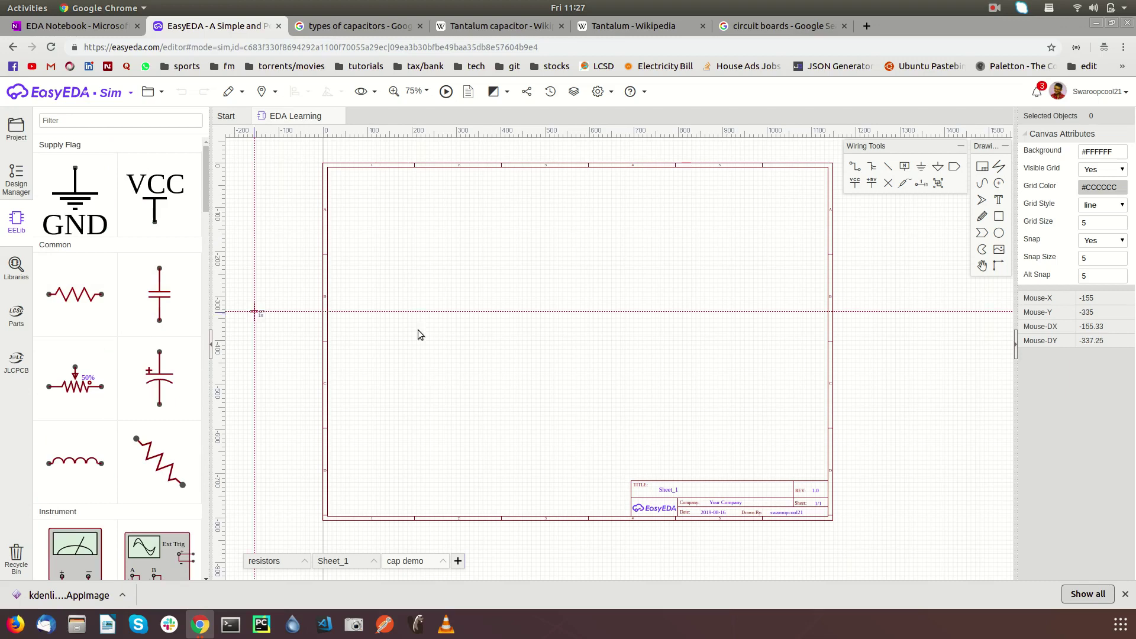
left_click(563, 301)
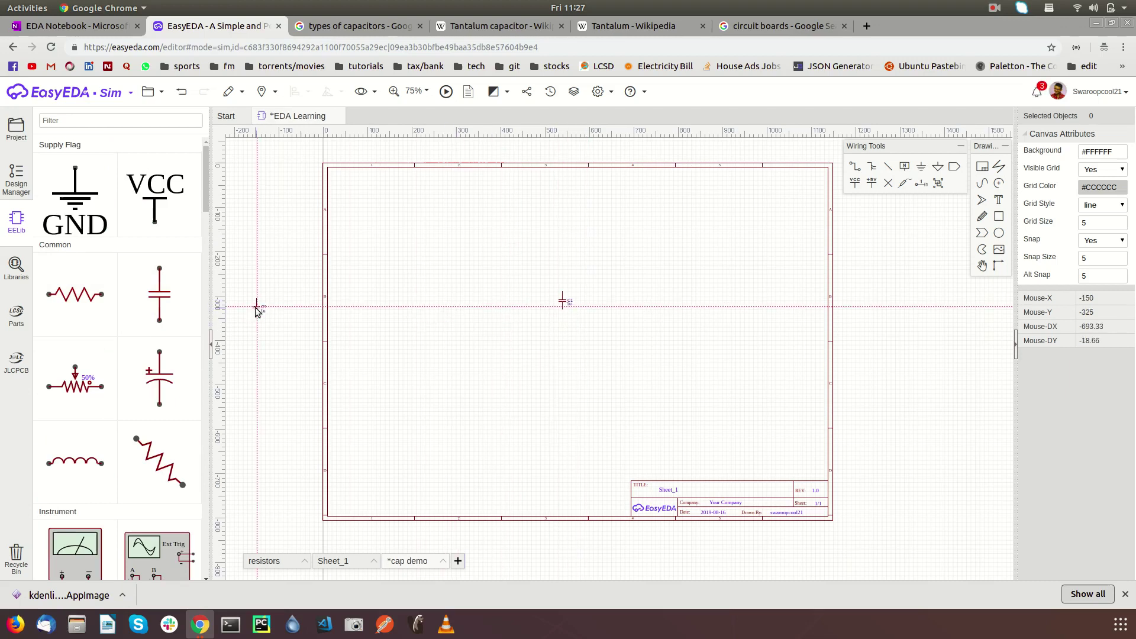
left_click(86, 299)
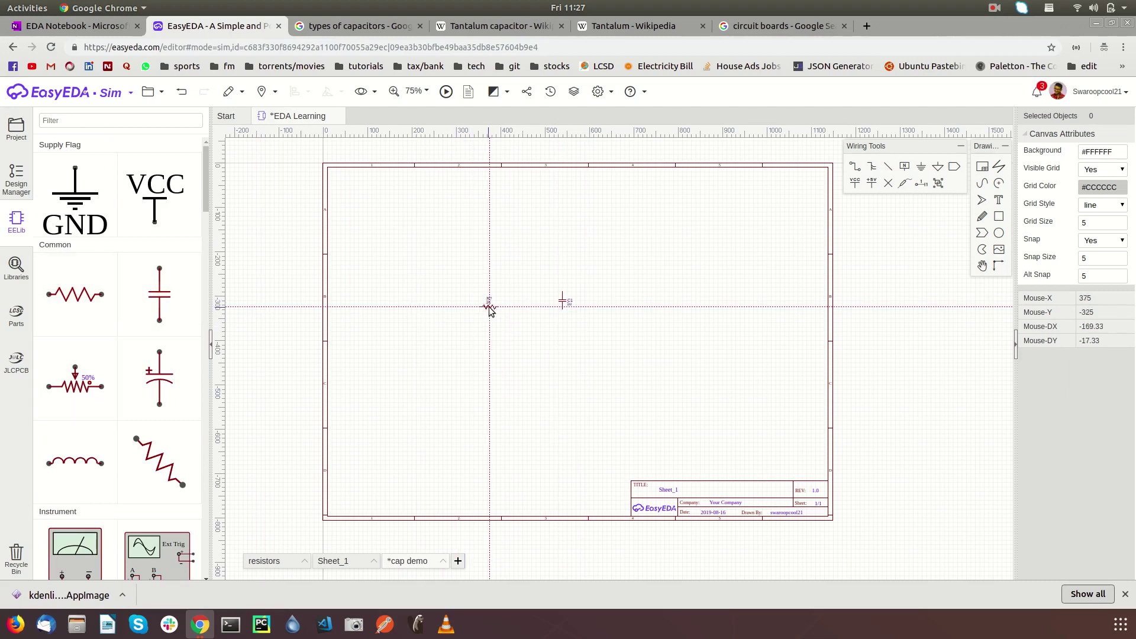
left_click(509, 282)
scroll(96, 451, "down", 5)
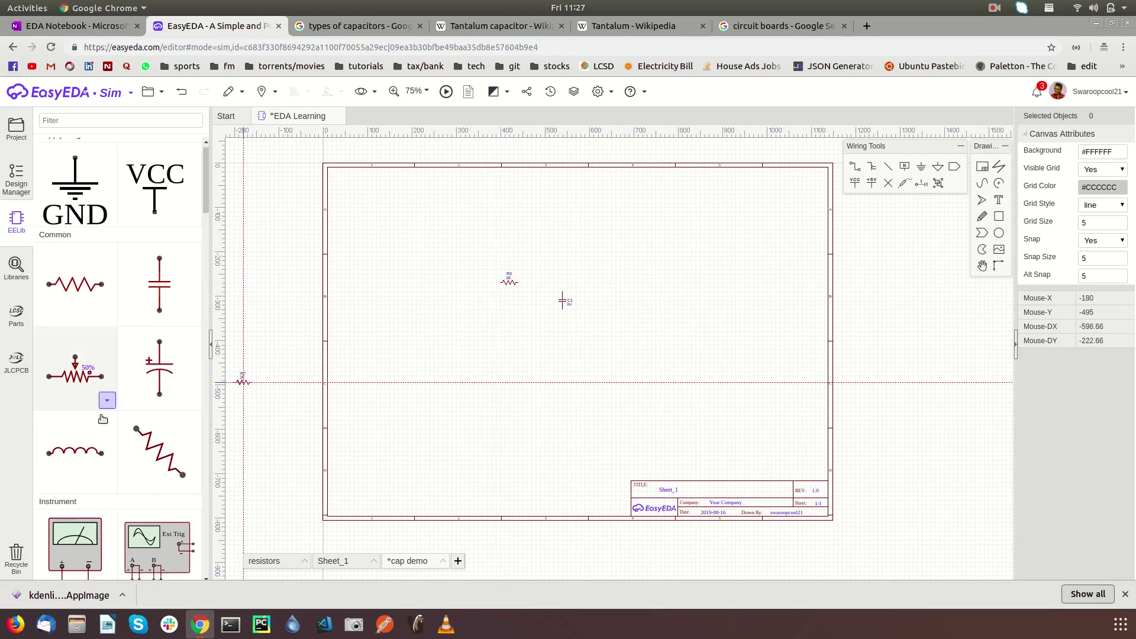
left_click(86, 462)
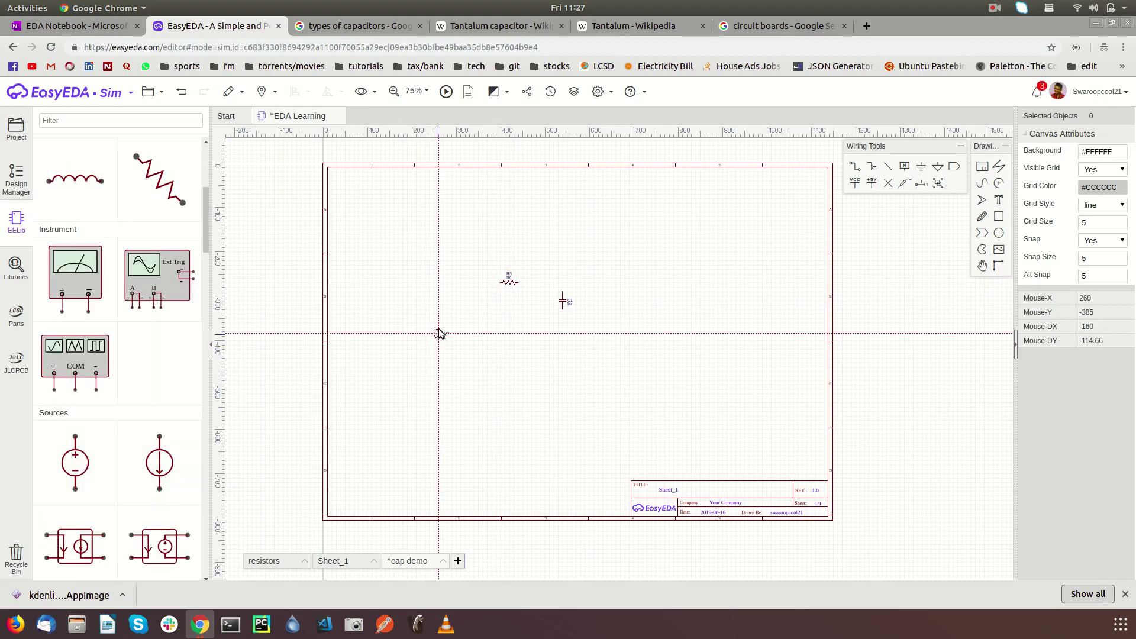
left_click(462, 303)
key("Escape")
scroll(454, 269, "up", 3)
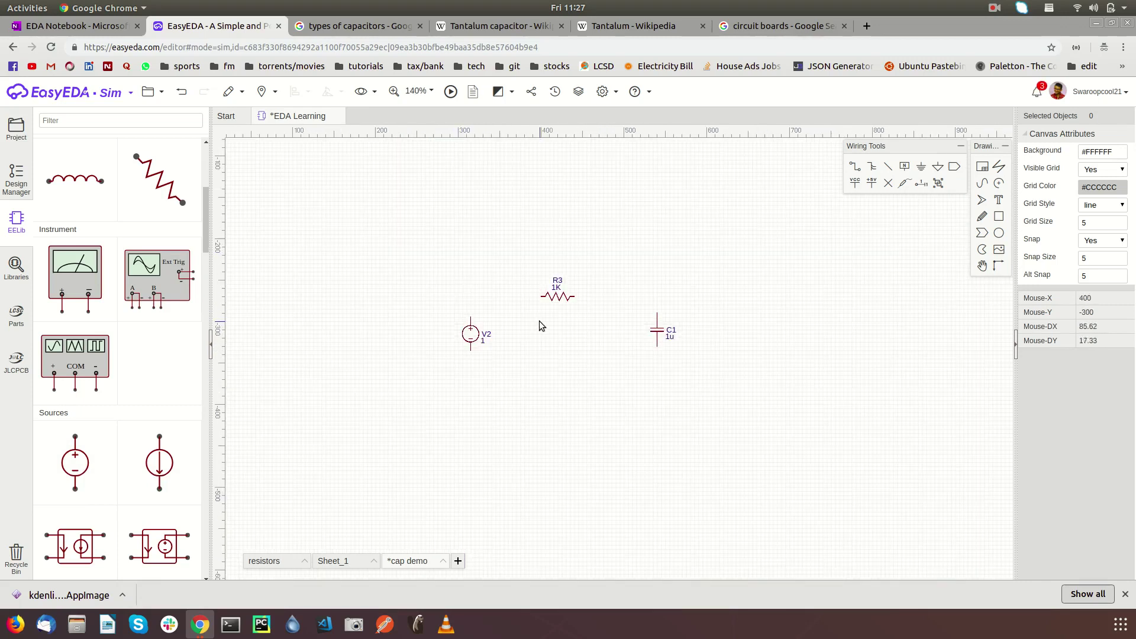
scroll(539, 321, "up", 3)
Step: Wire V2 to R3, R3 to C1 and C1 back to V2, then nudge V2 upward
left_click(855, 168)
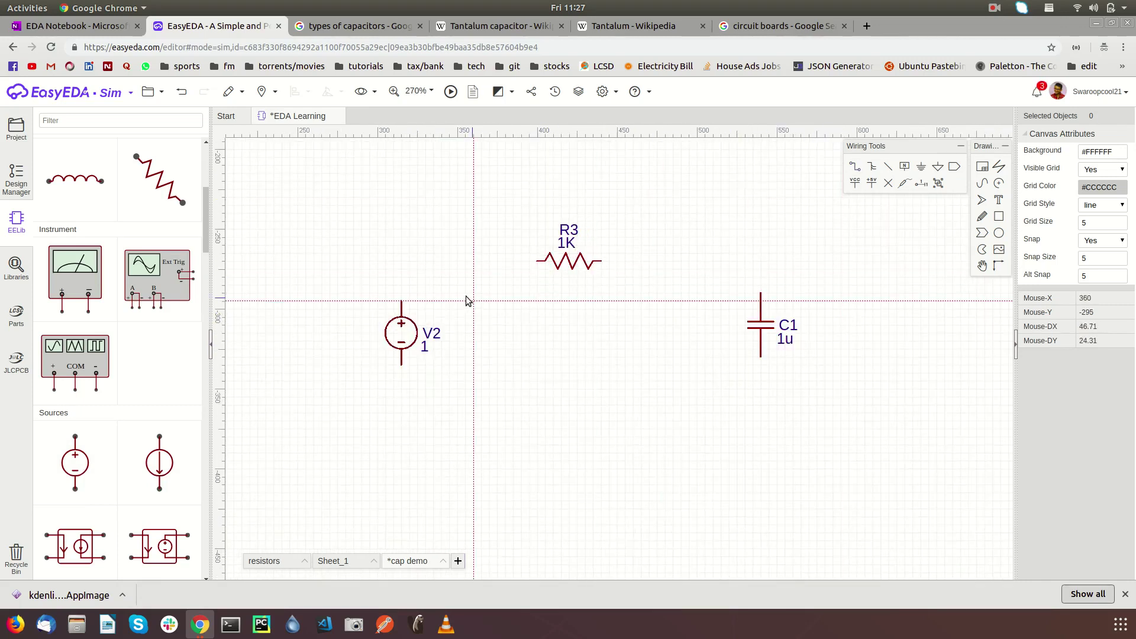
left_click(401, 302)
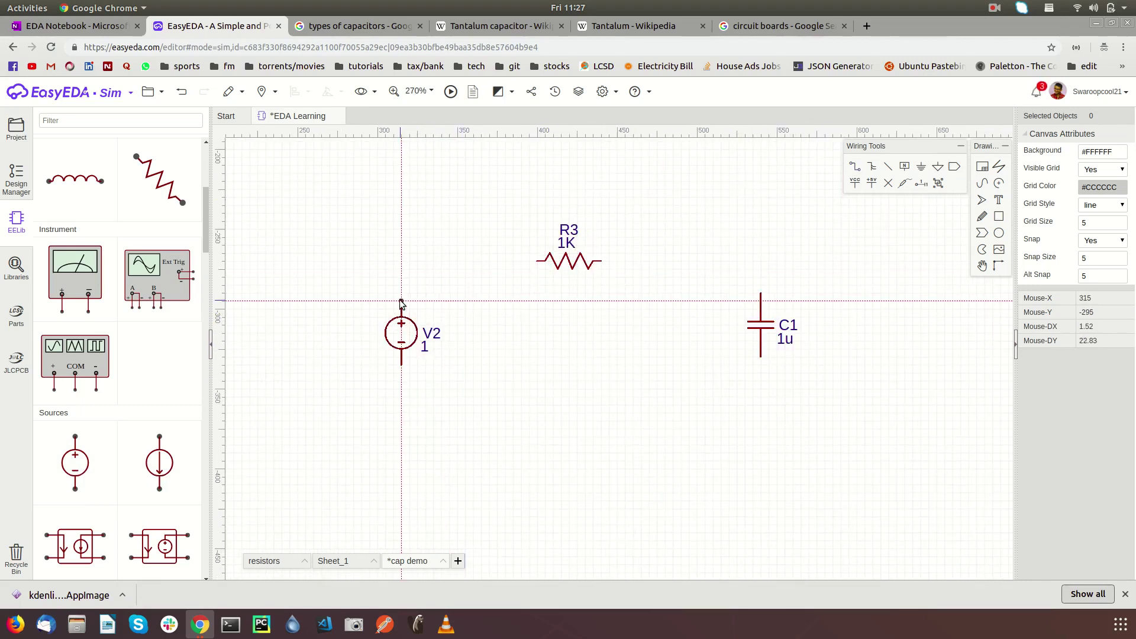
left_click(537, 260)
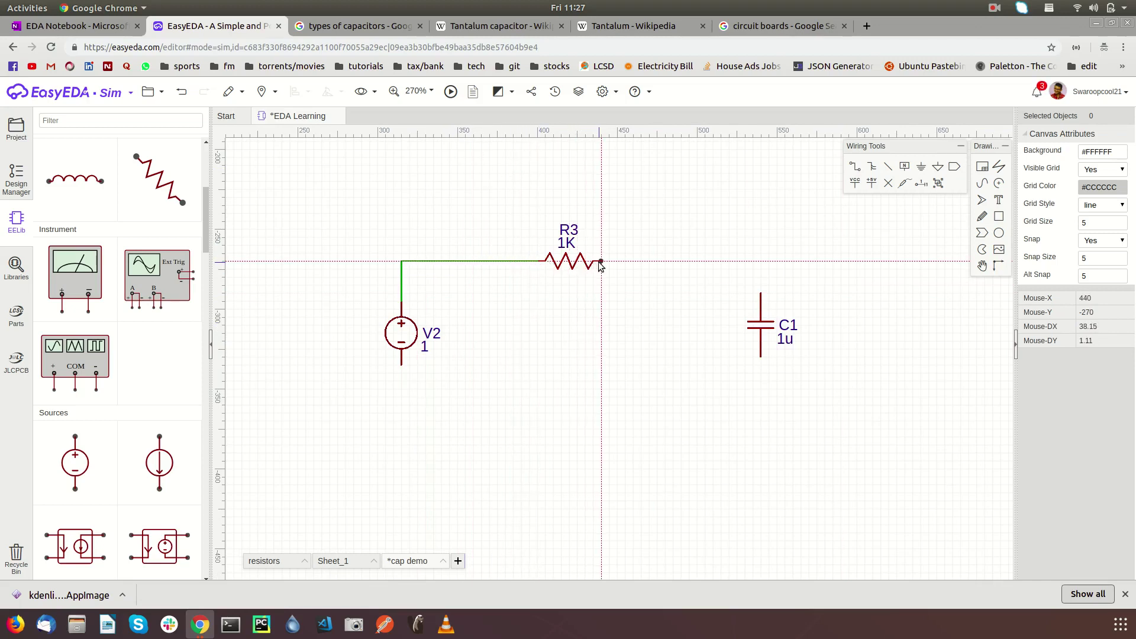
left_click(600, 261)
left_click(760, 293)
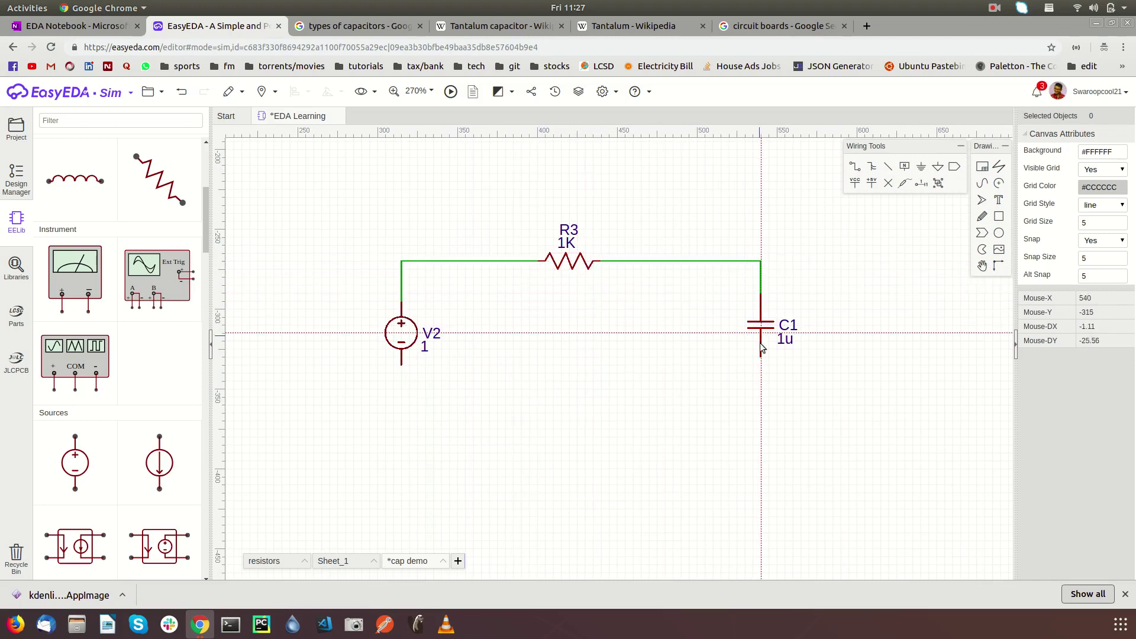
left_click(761, 356)
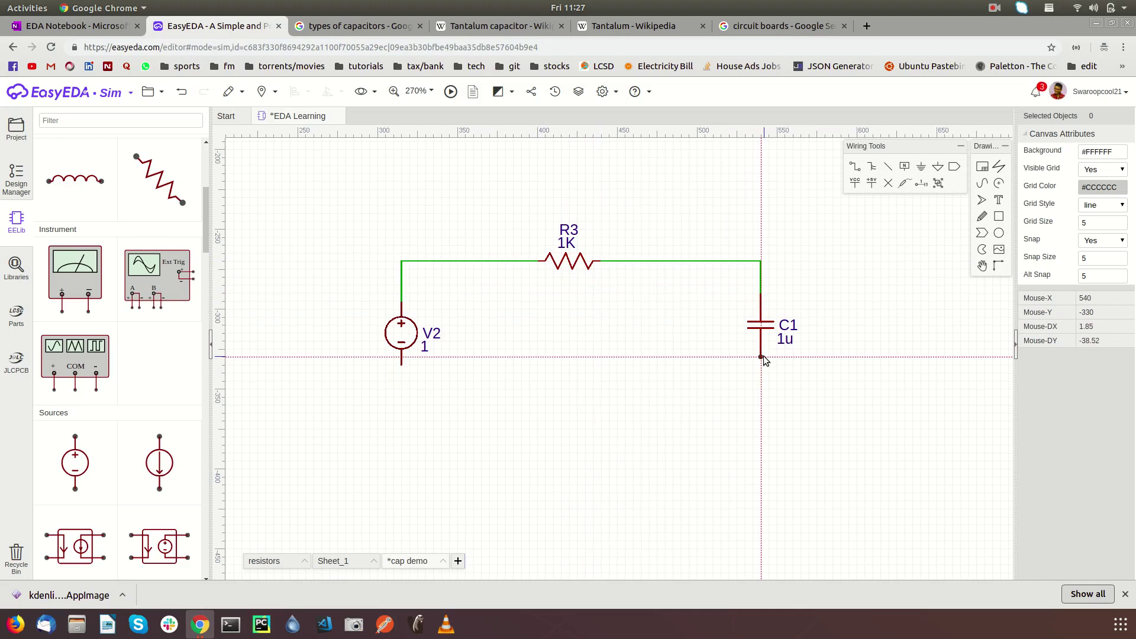
left_click(401, 365)
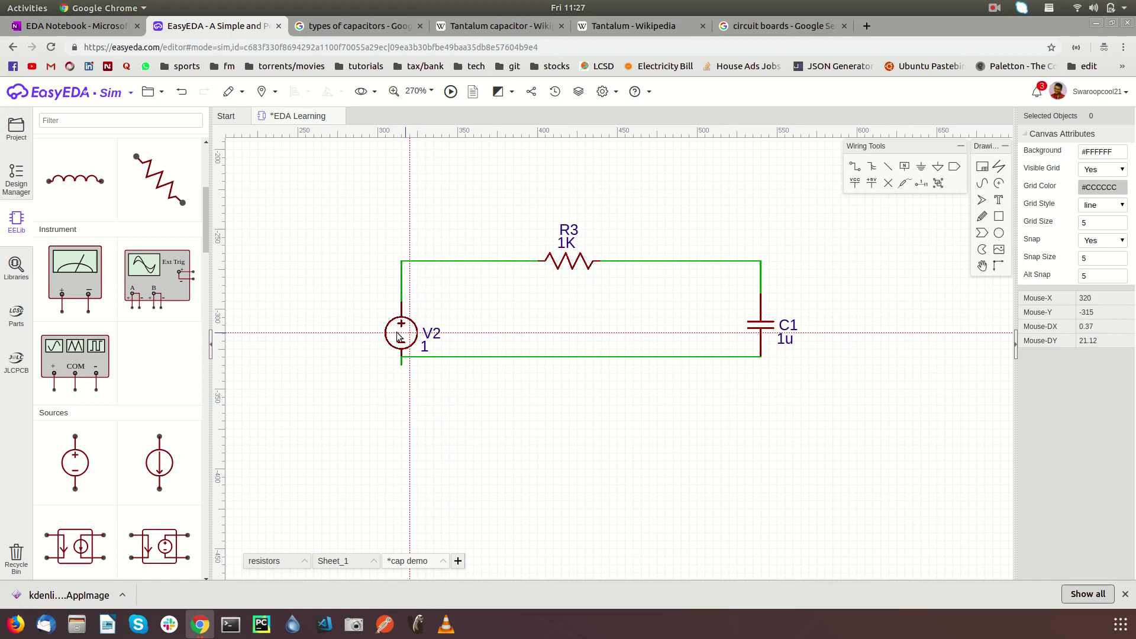
left_click_drag(389, 340, 388, 313)
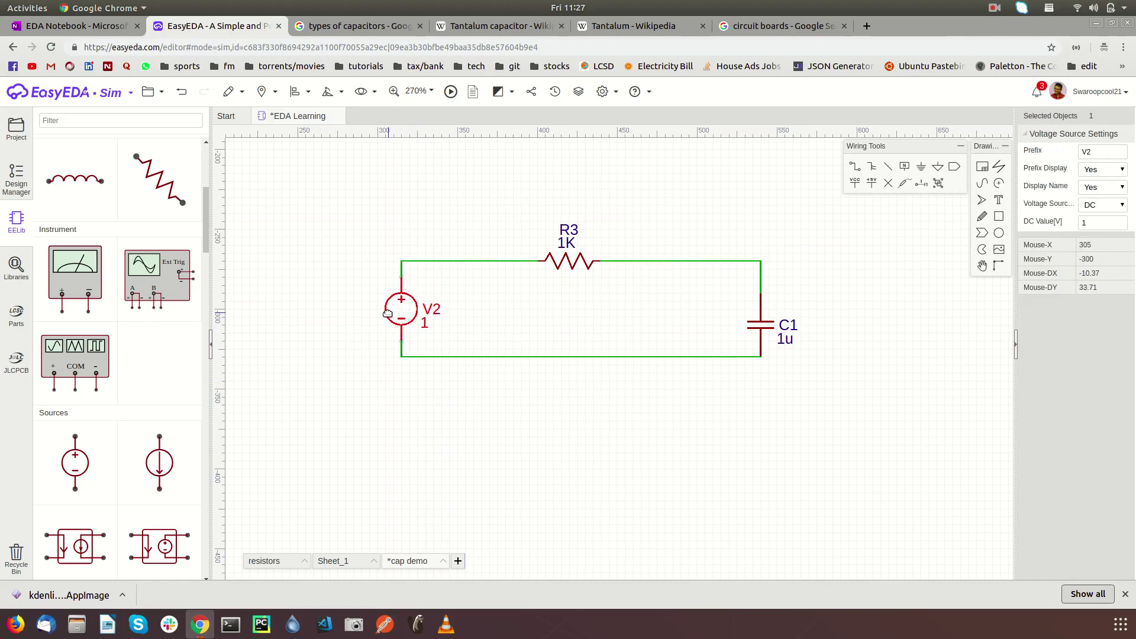
left_click(841, 181)
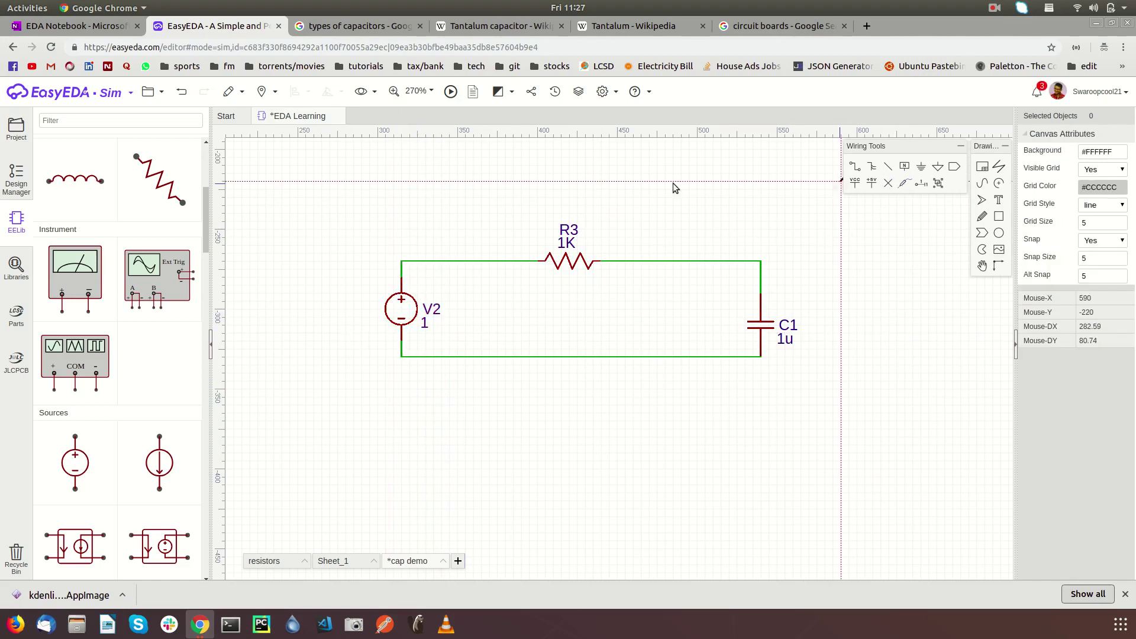
Step: Place voltage probes at the V2–R3 and R3–C1 junctions and a GND on the bottom wire
key("ctrl+r")
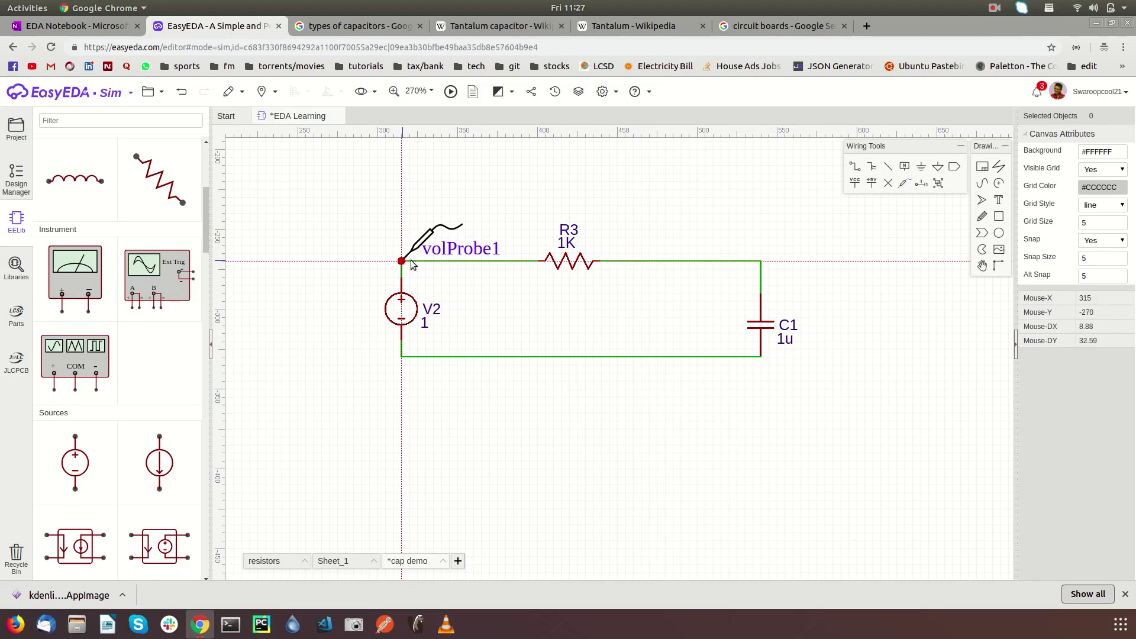
left_click(413, 265)
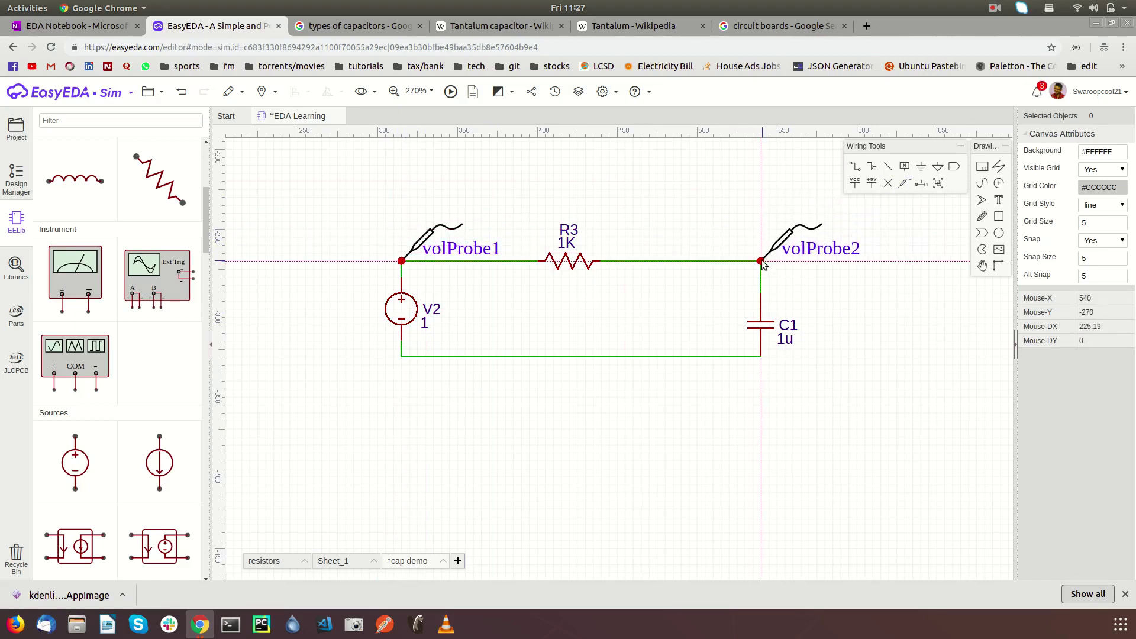
left_click(761, 262)
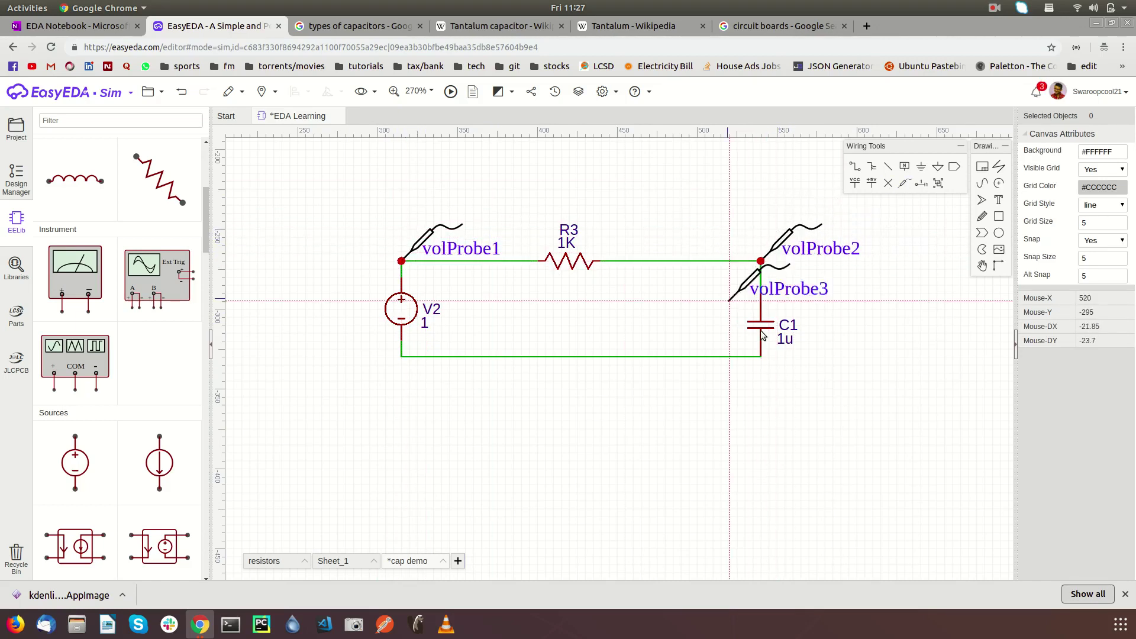
left_click(922, 176)
left_click(705, 357)
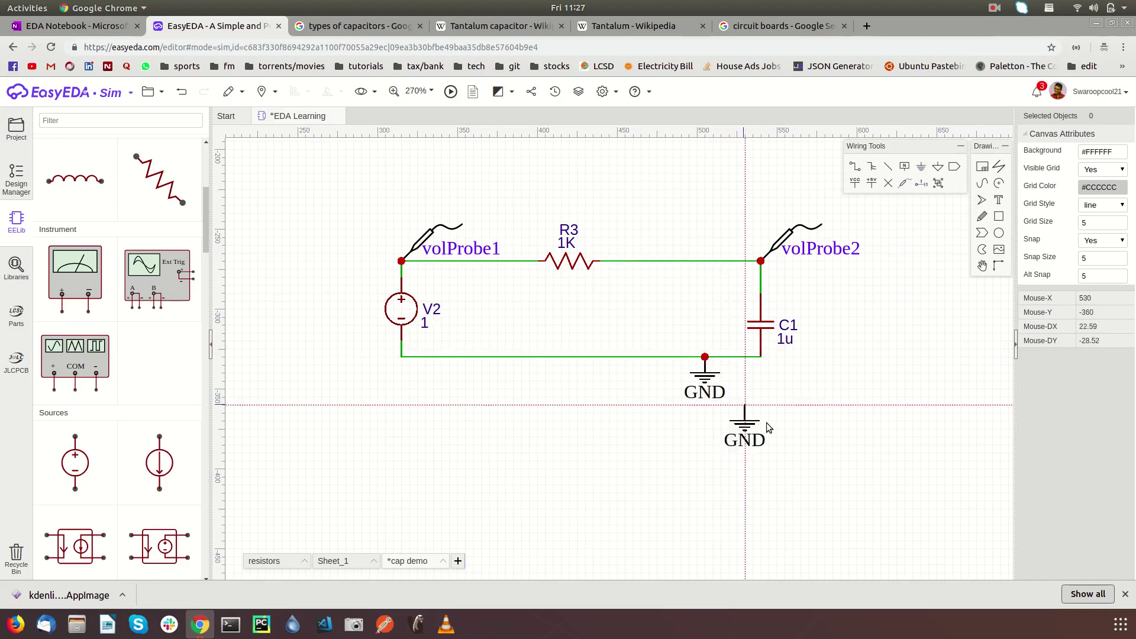
key("Escape")
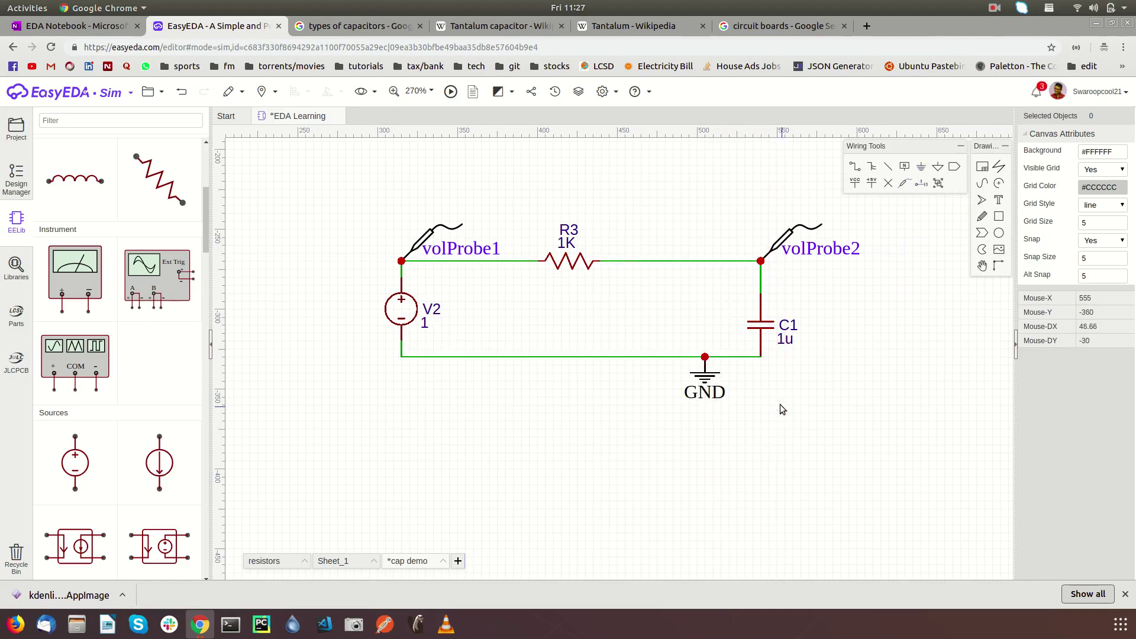
Step: Rename the probe at the V2–R3 node to 'input'
left_click(414, 233)
double_click(1097, 153)
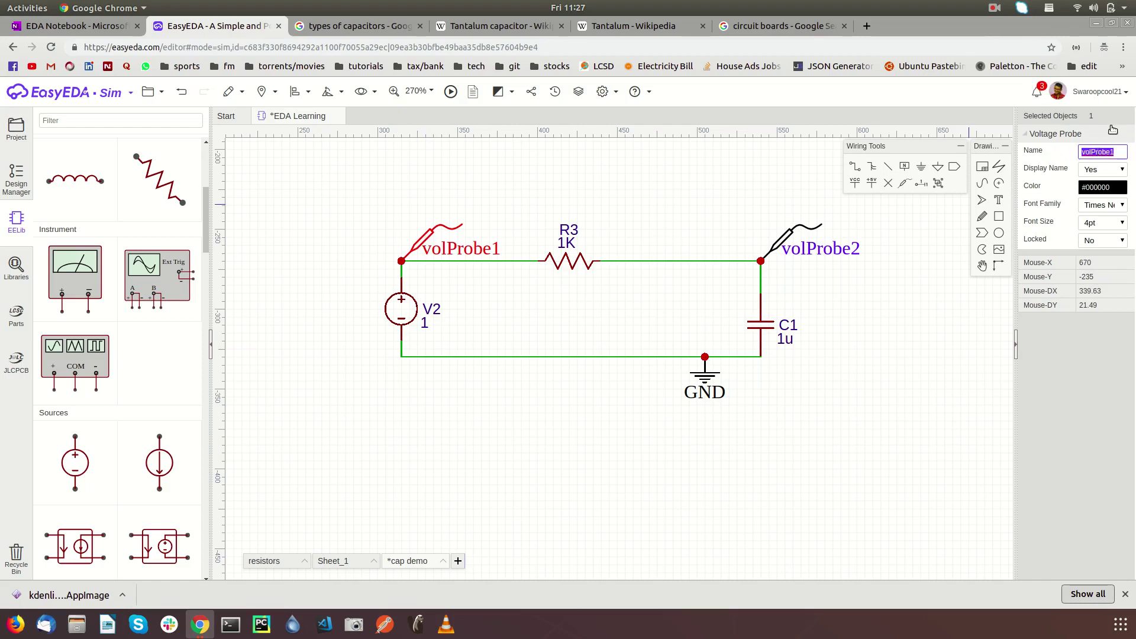
type("input")
left_click(906, 307)
Step: Rename the probe at the R3–C1 node to 'output'
left_click(829, 254)
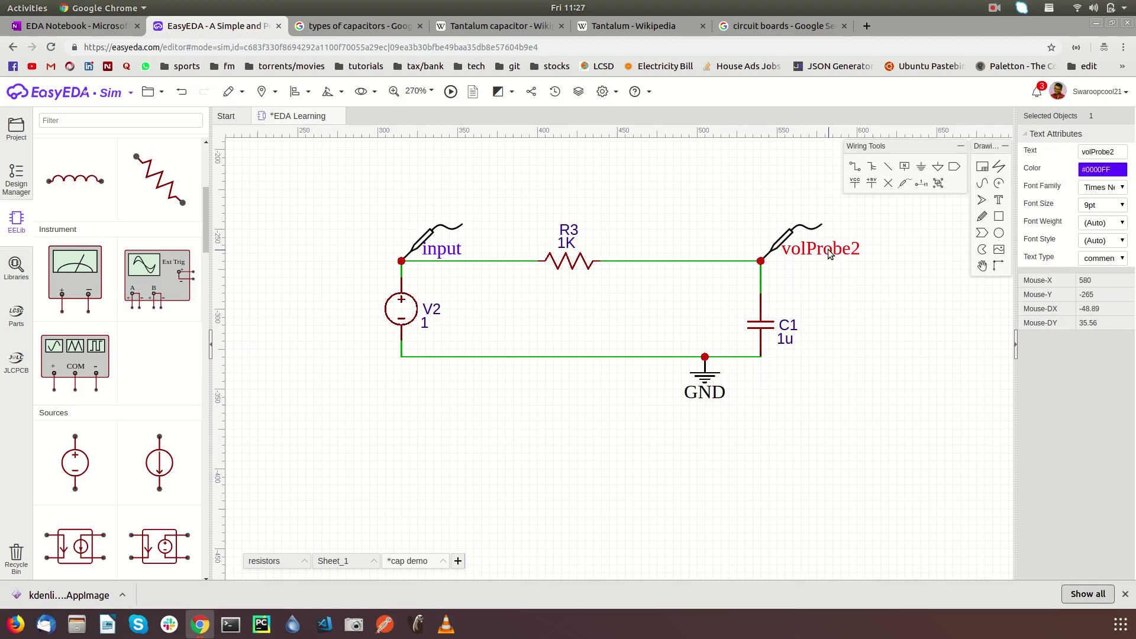
left_click(795, 228)
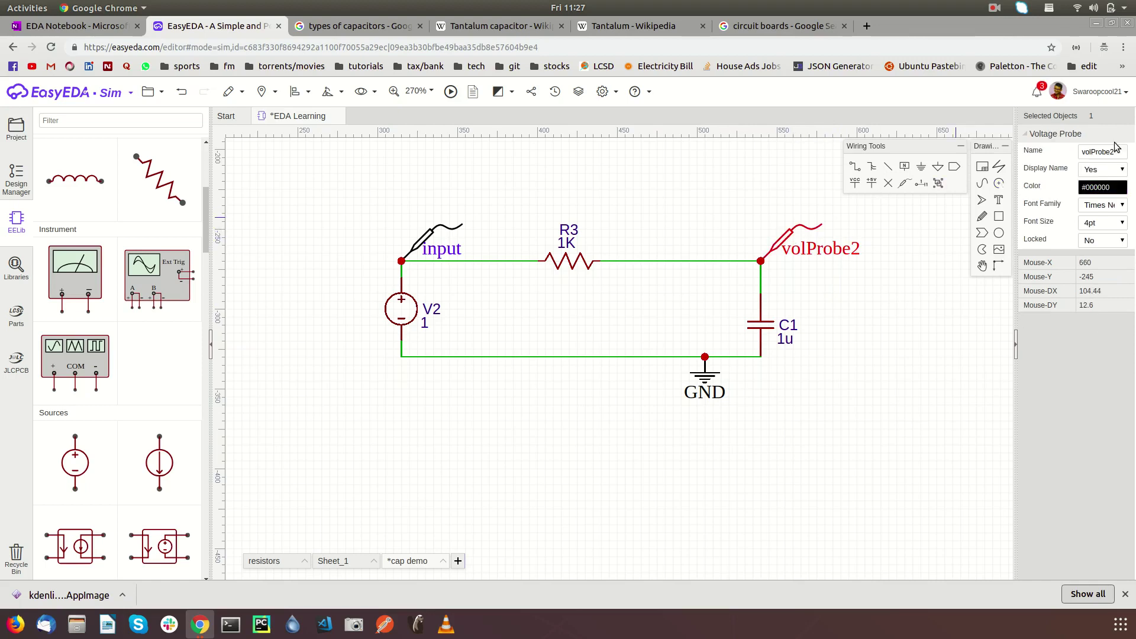
left_click(1115, 153)
type("output")
left_click(869, 359)
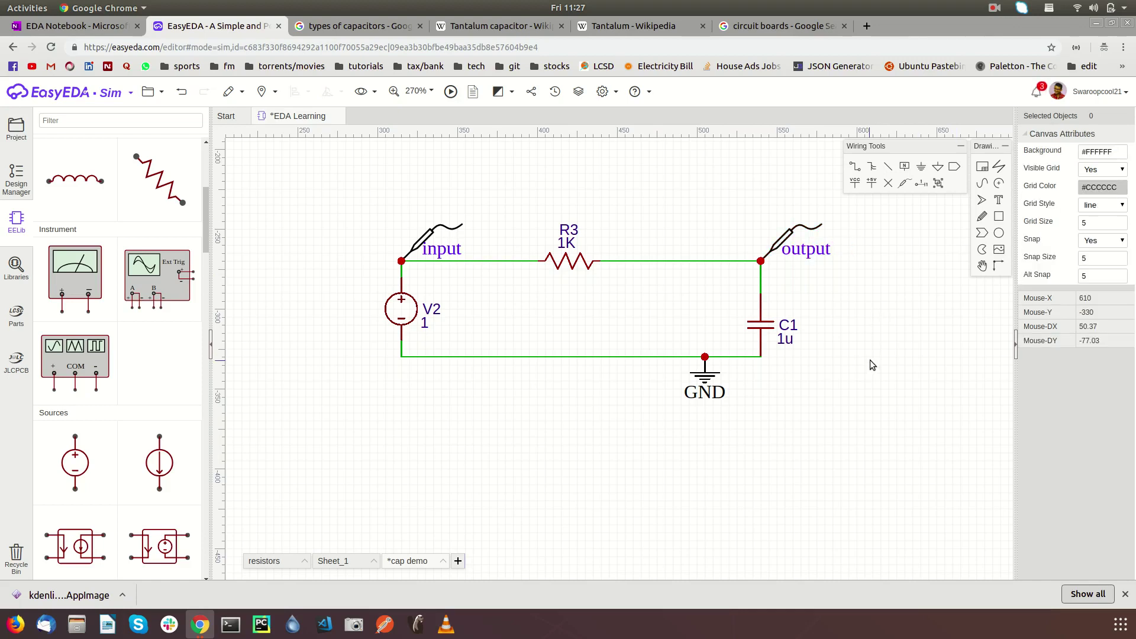
left_click(565, 263)
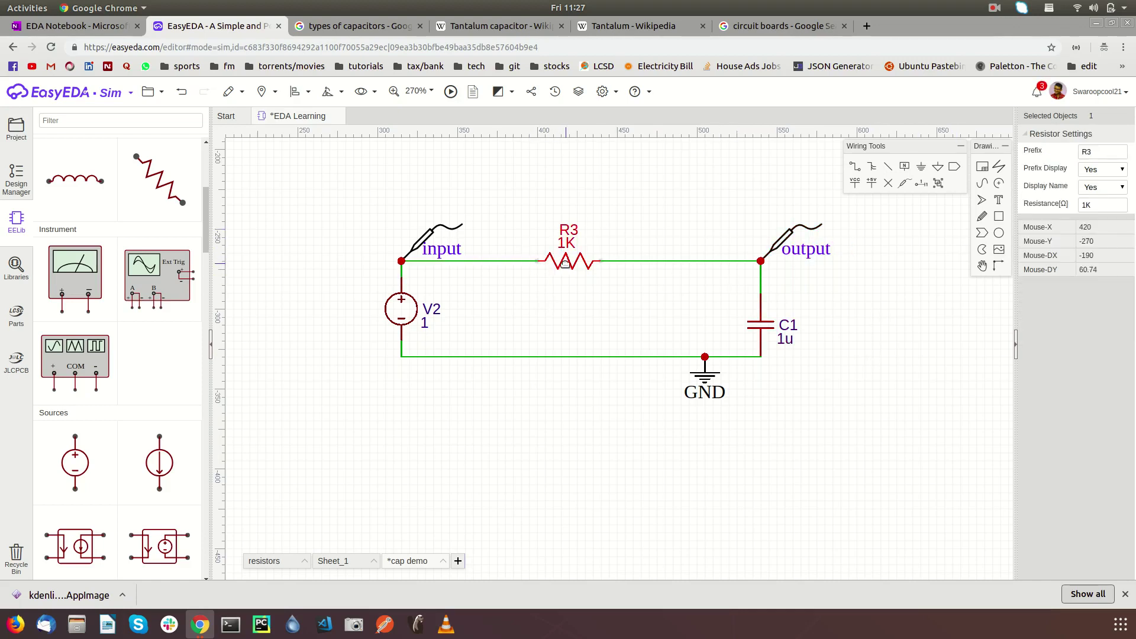
Step: Check C1's 1u value, then set V2's DC value to 5 V
left_click(857, 464)
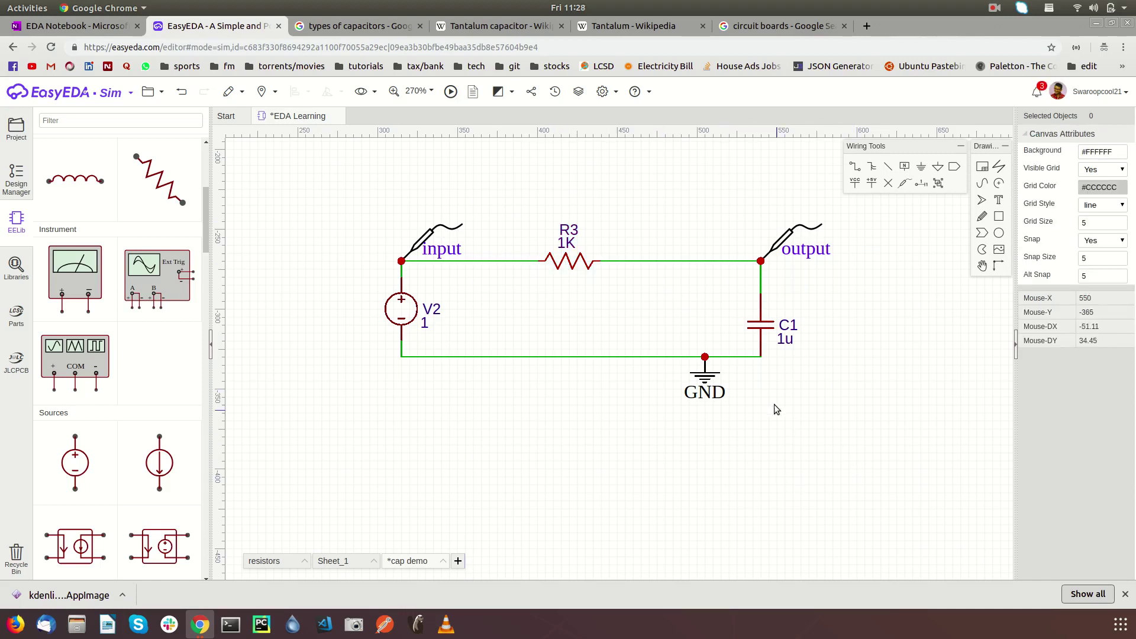
left_click(784, 339)
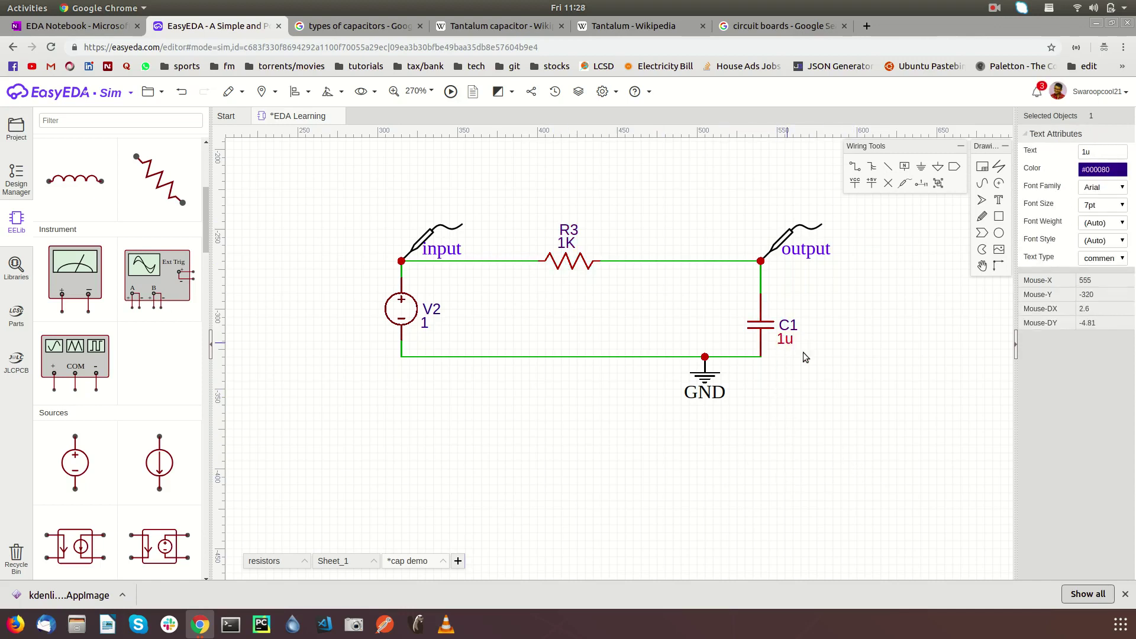
left_click(951, 388)
left_click(753, 322)
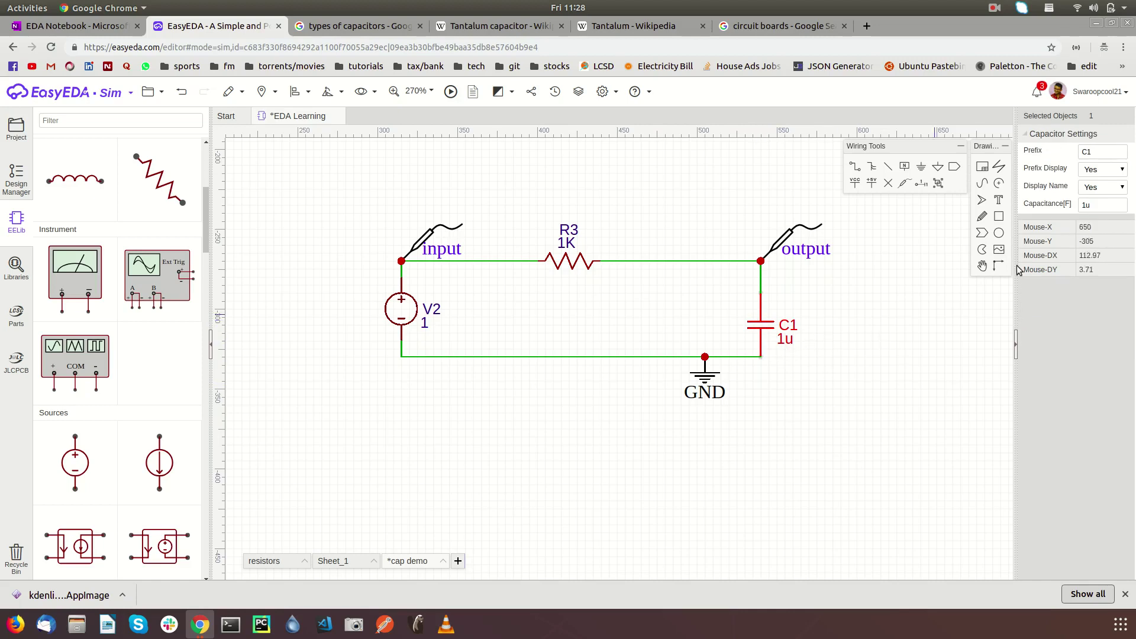
left_click(910, 345)
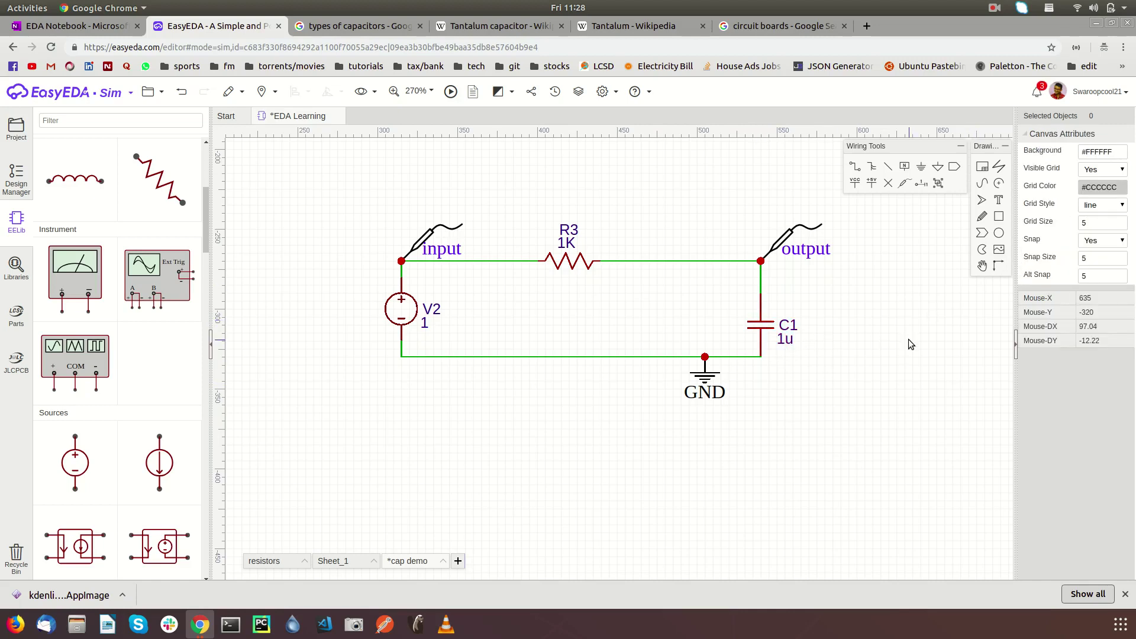
left_click(400, 316)
left_click(1098, 225)
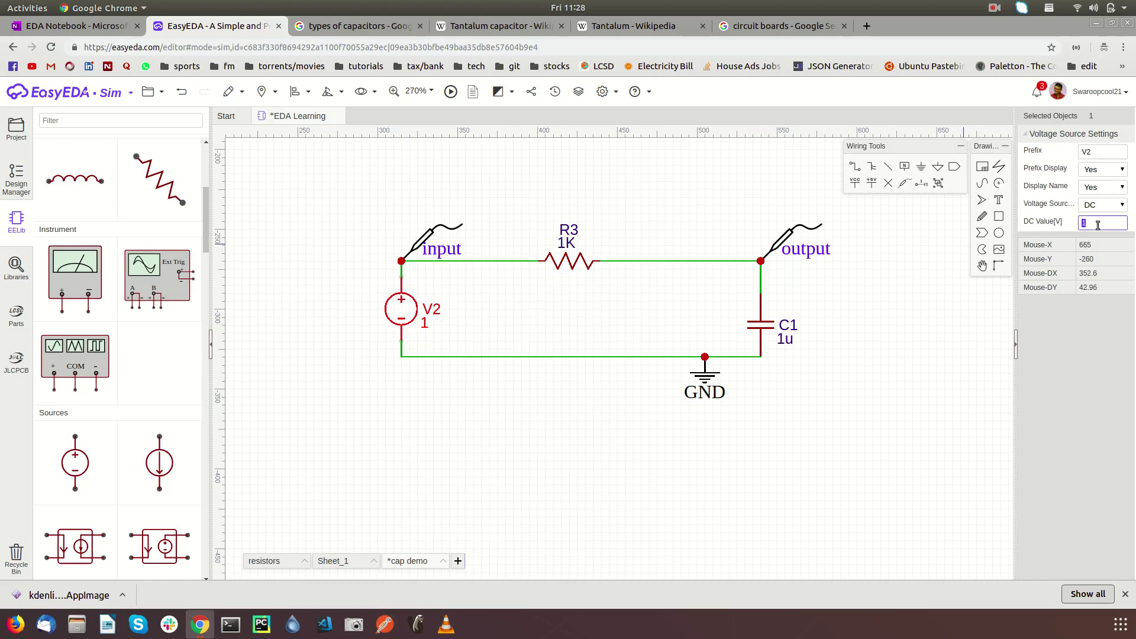
type("5")
left_click(904, 368)
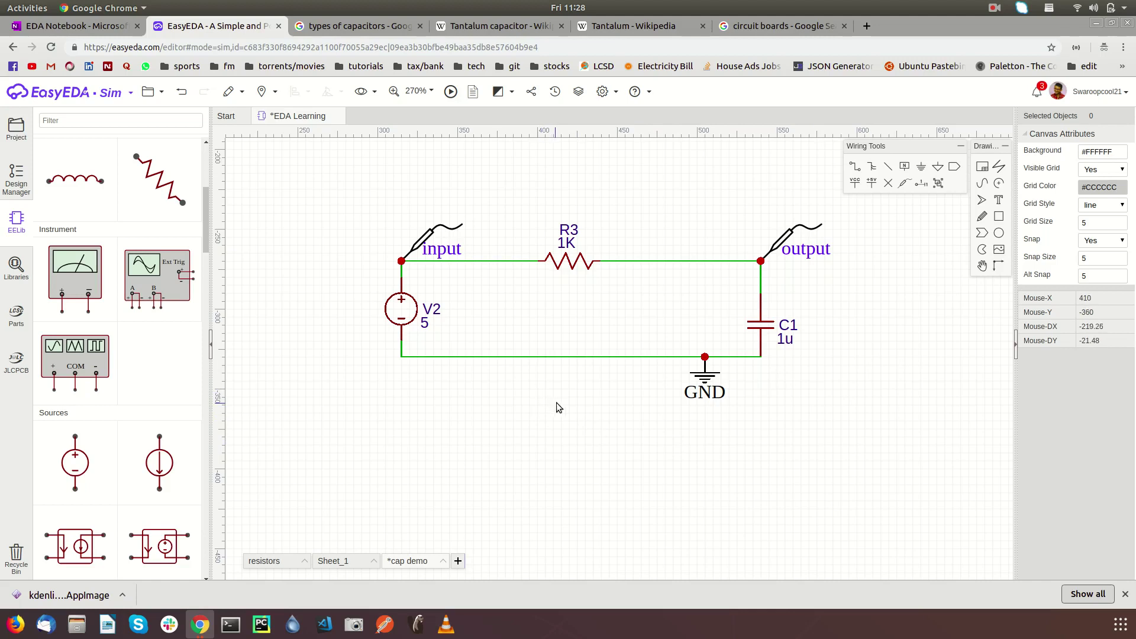
Step: Save the project and glance at the OneNote notebook before returning to EasyEDA
key("ctrl+s")
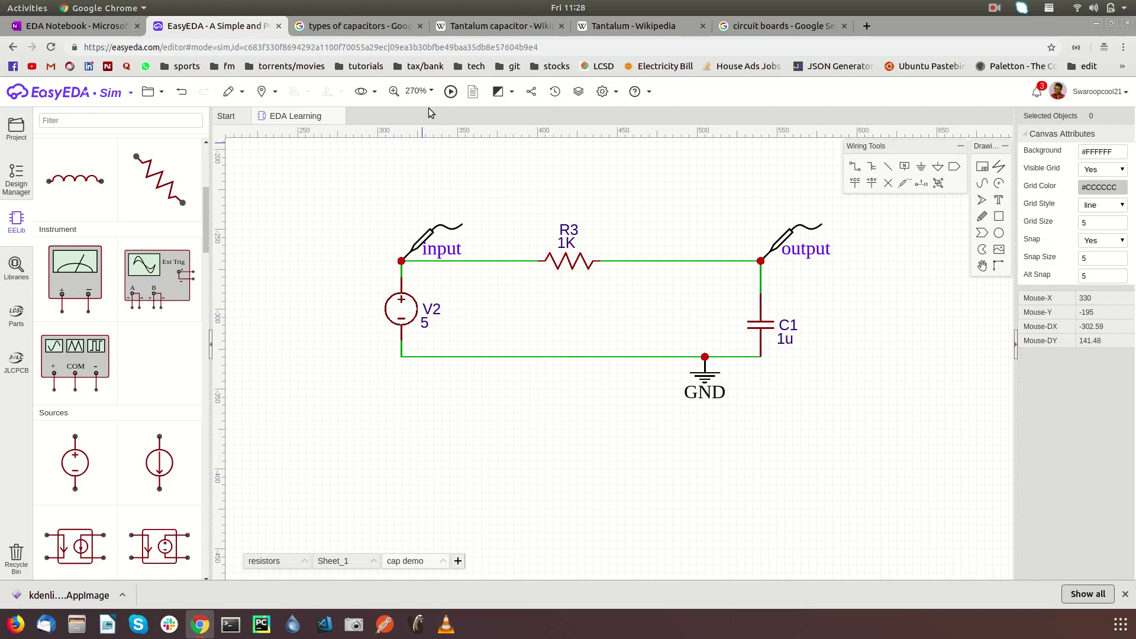
left_click(511, 91)
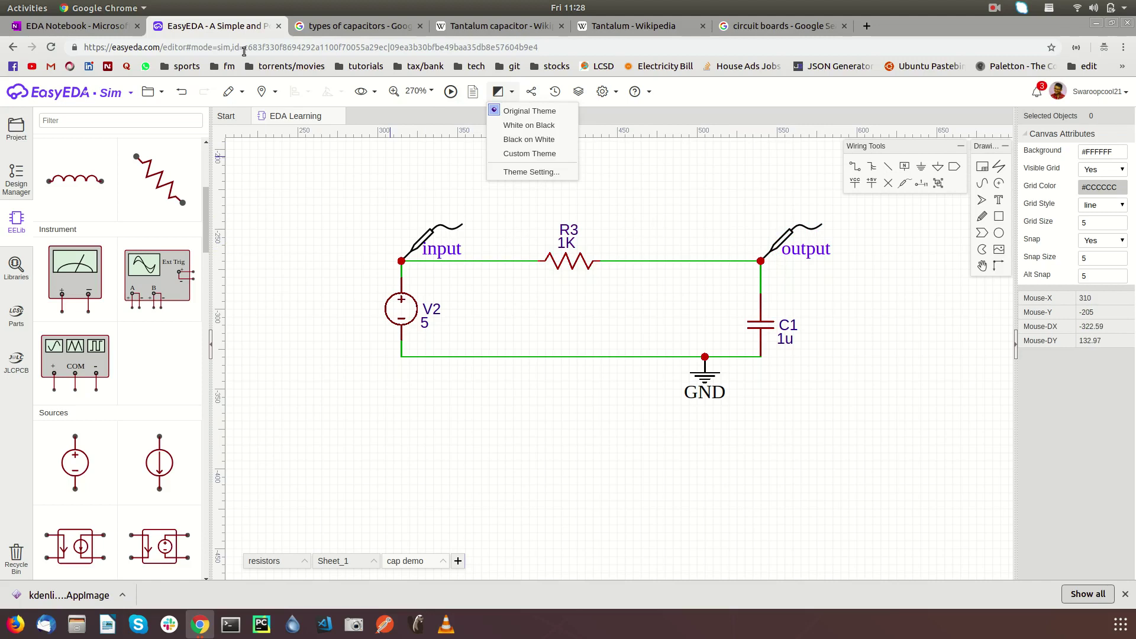
left_click(80, 28)
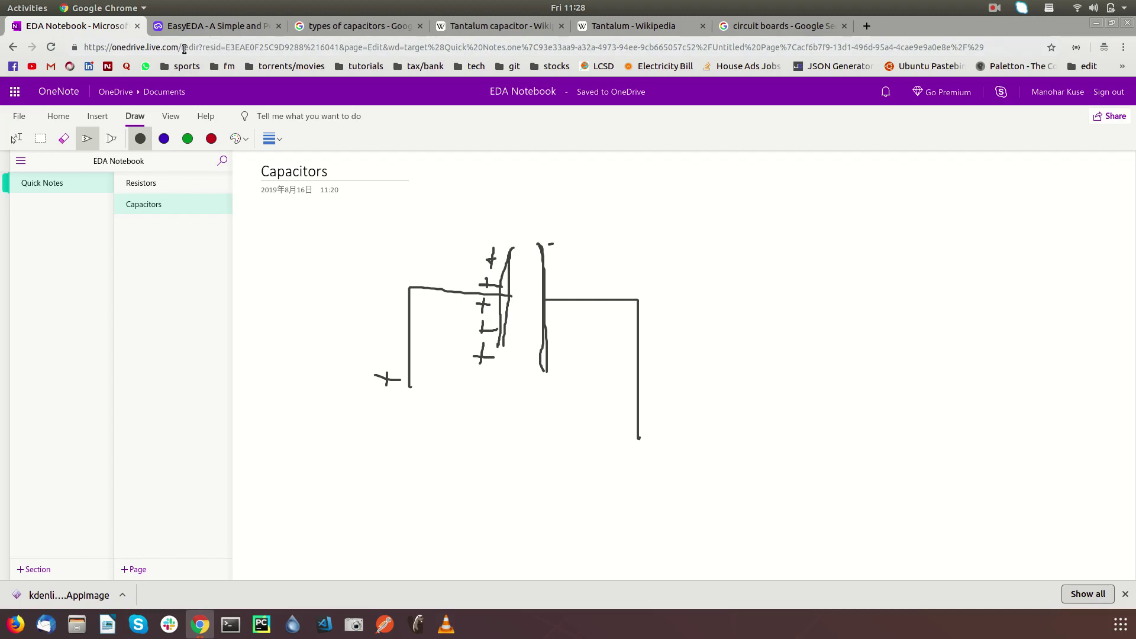
left_click(213, 27)
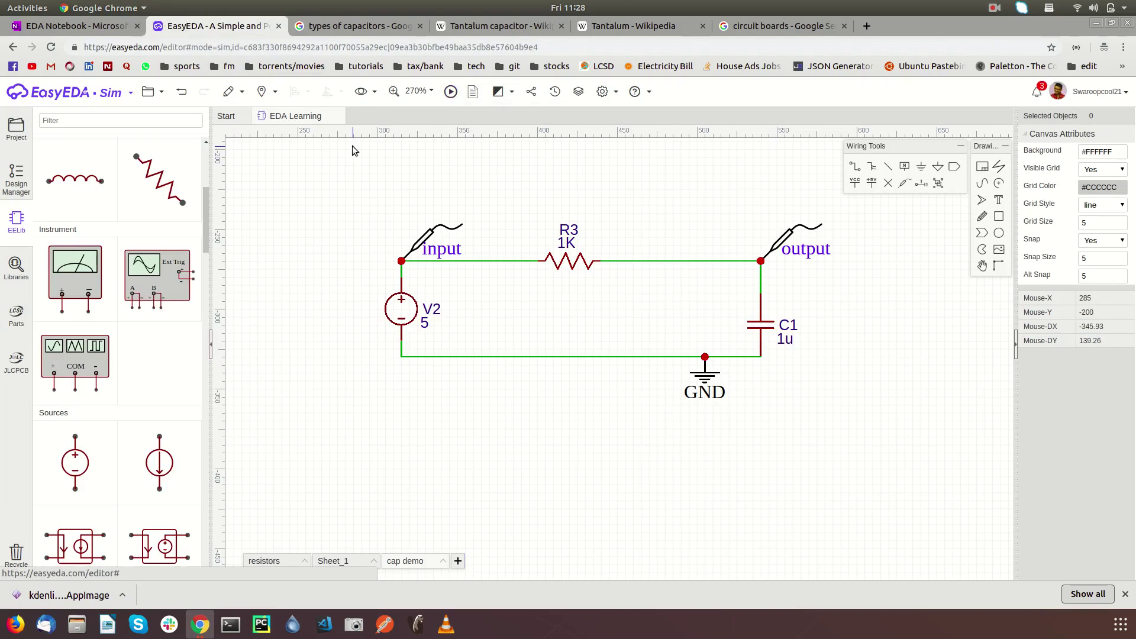
Step: Run the simulation to plot V(input) and V(output) waveforms
left_click(450, 93)
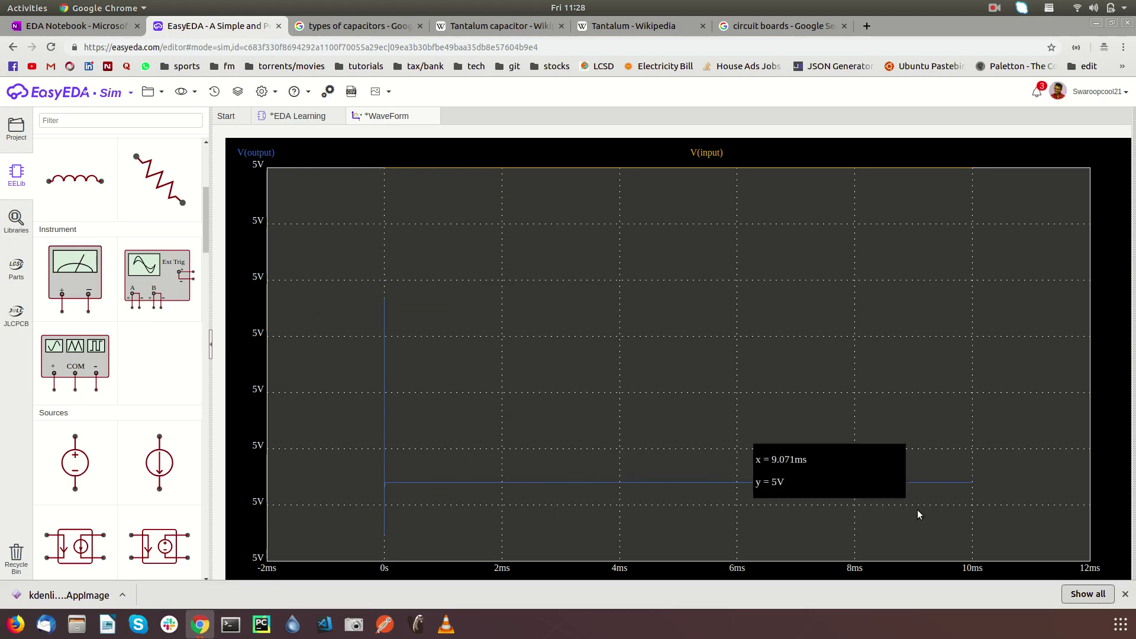
Step: Leave the WaveForm plot and return to the cap demo schematic
left_click(279, 117)
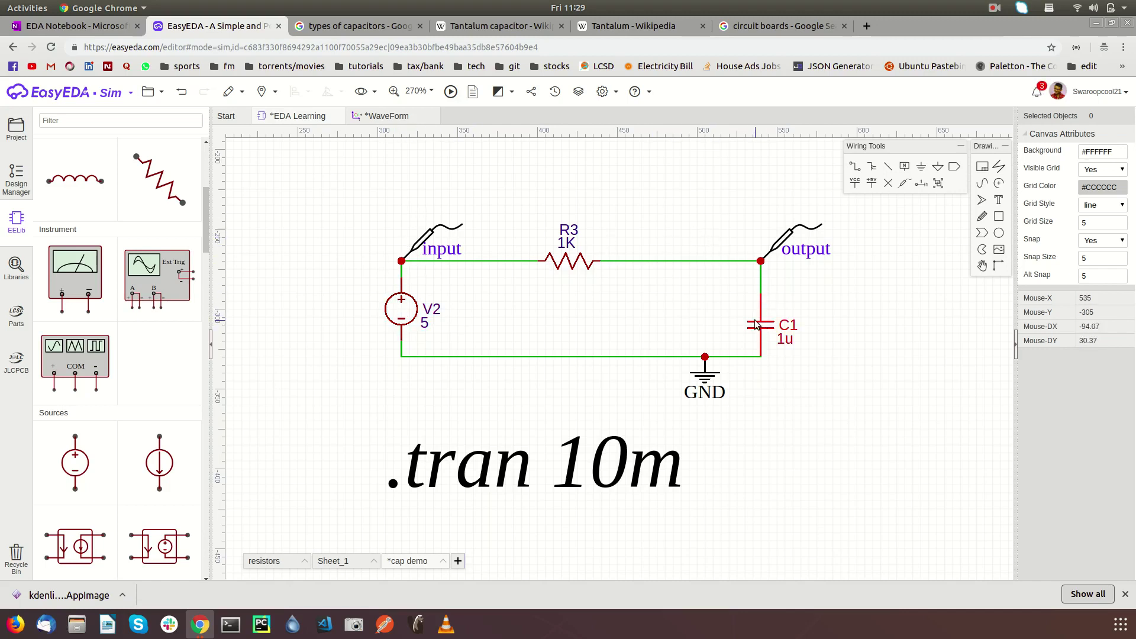
Step: Nudge capacitor C1 upward so the bottom wire rises, then reselect V2
left_click(406, 315)
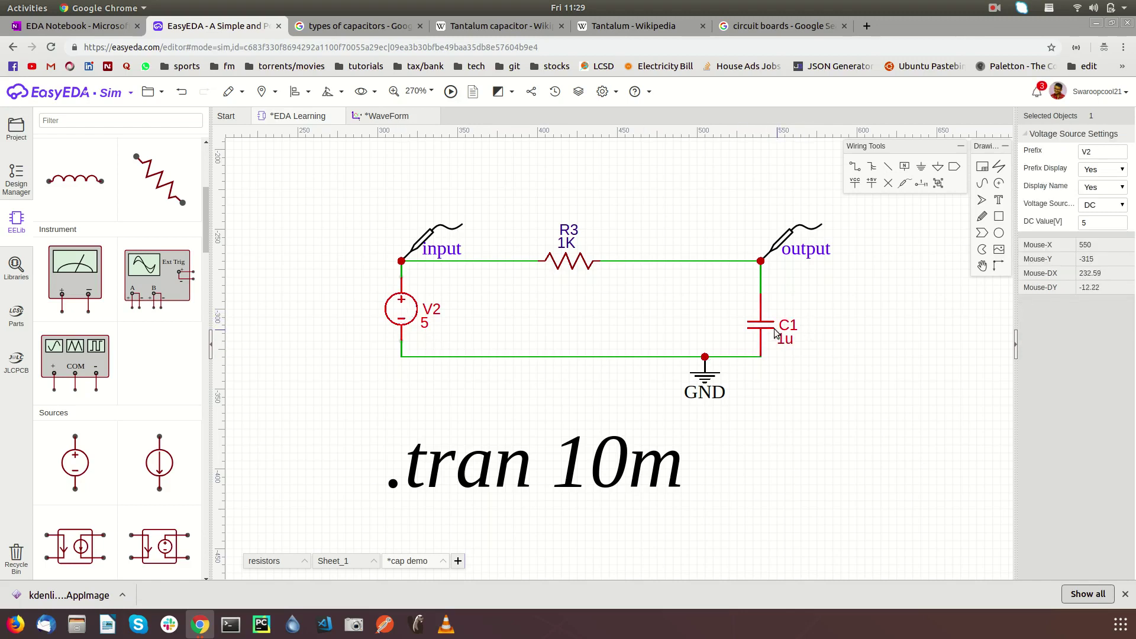
left_click_drag(764, 327, 764, 310)
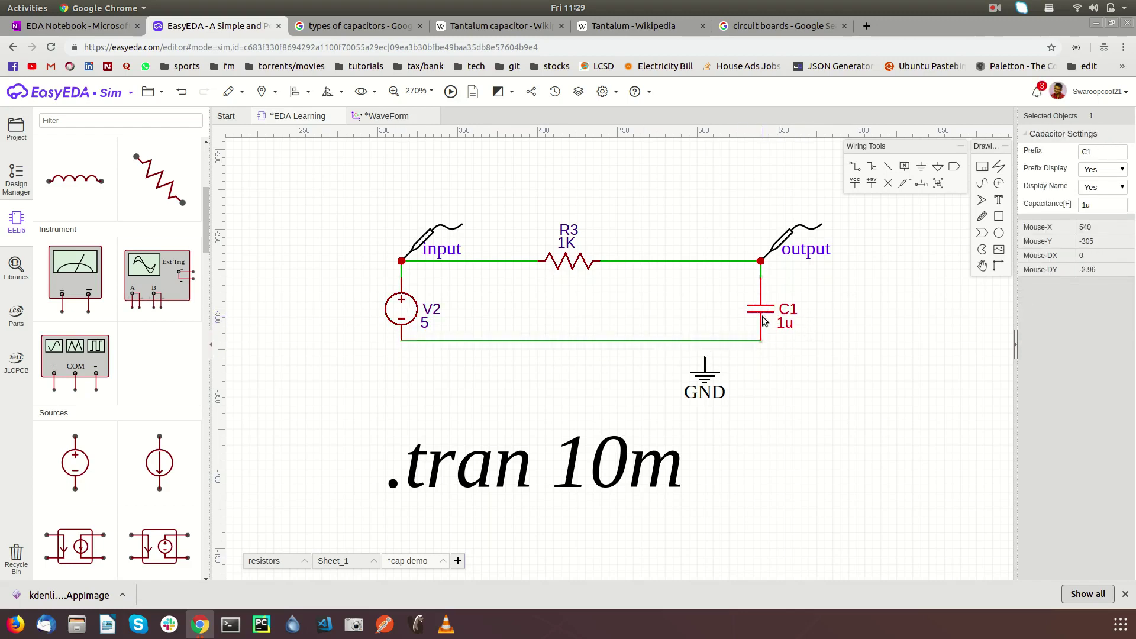
left_click(349, 362)
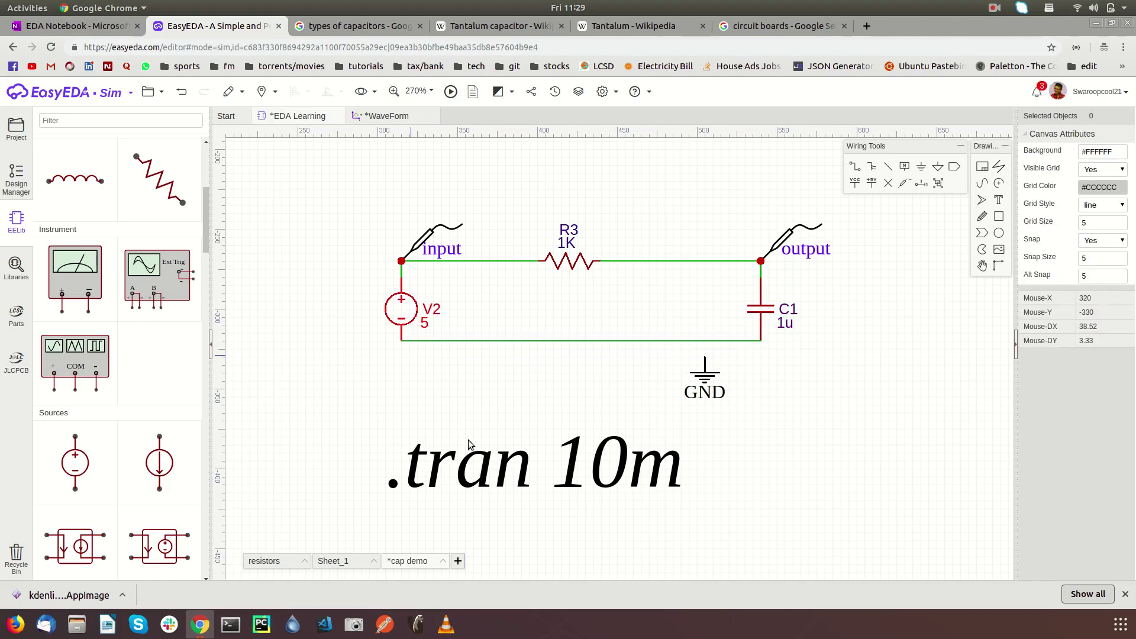
left_click(392, 308)
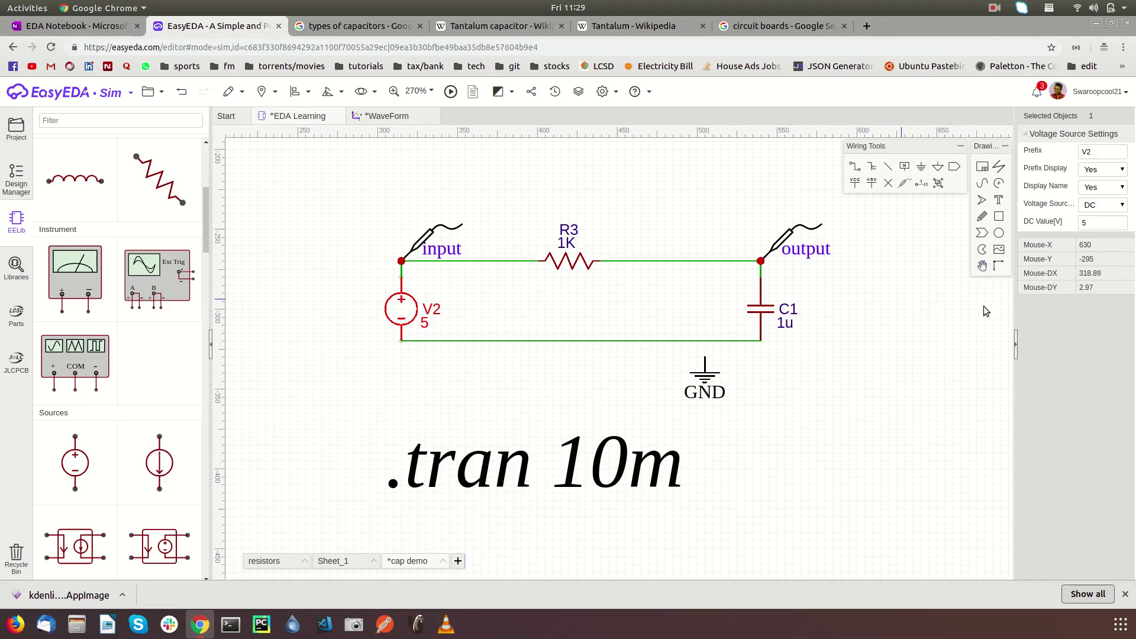
Step: Make V2 a SIN source with 0 V offset, 5 V amplitude, 50 Hz, and run the simulation
left_click(1102, 204)
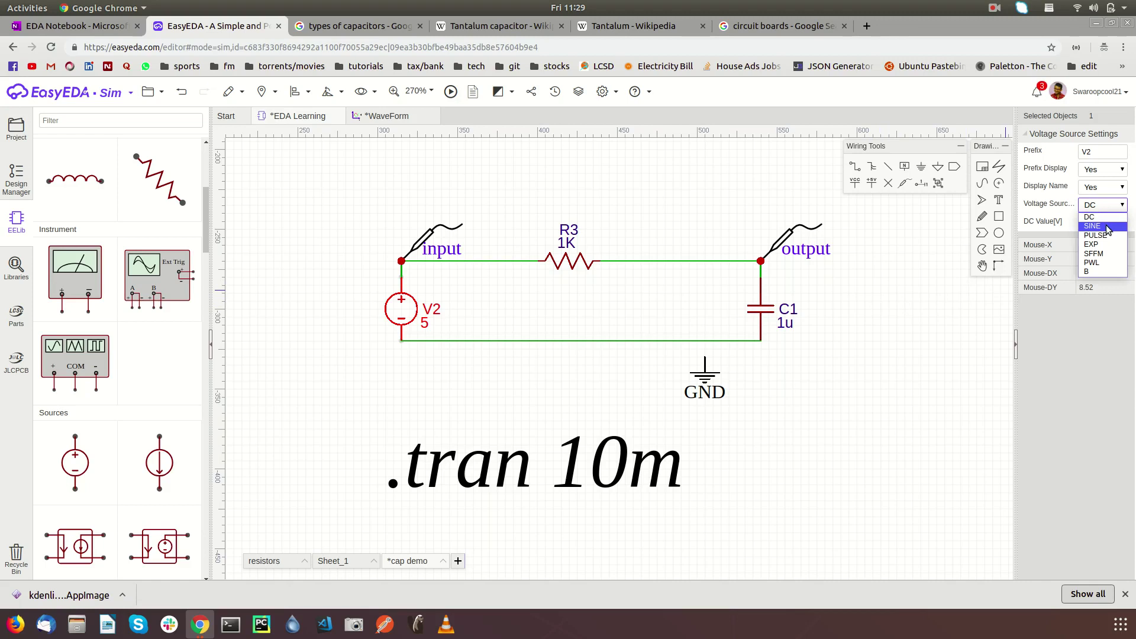
left_click(1107, 227)
left_click(1104, 223)
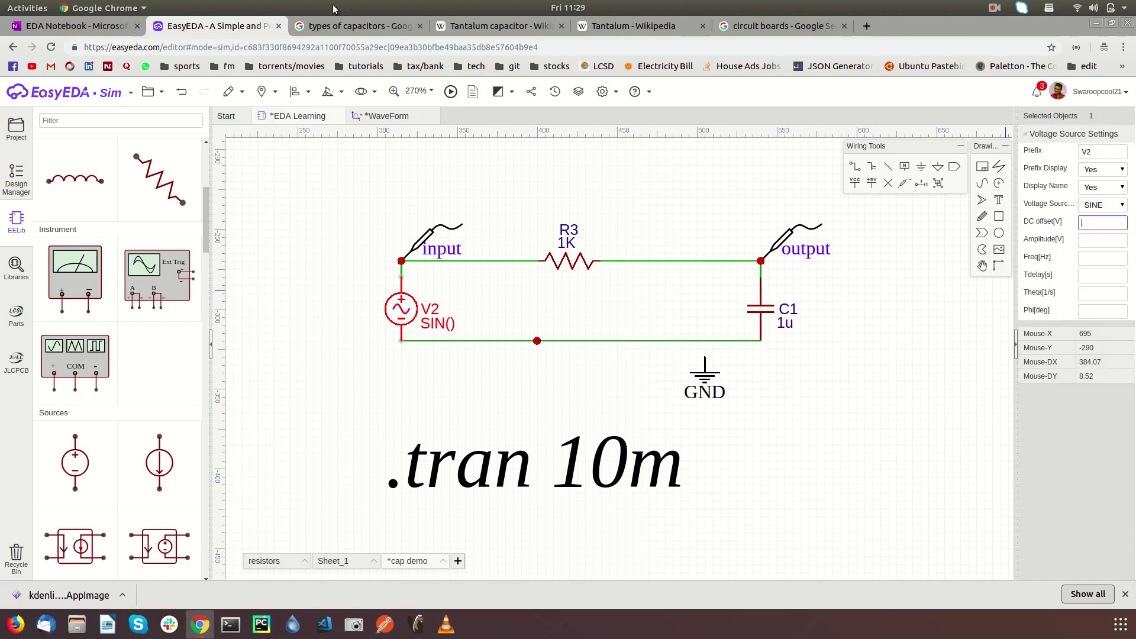
left_click(274, 91)
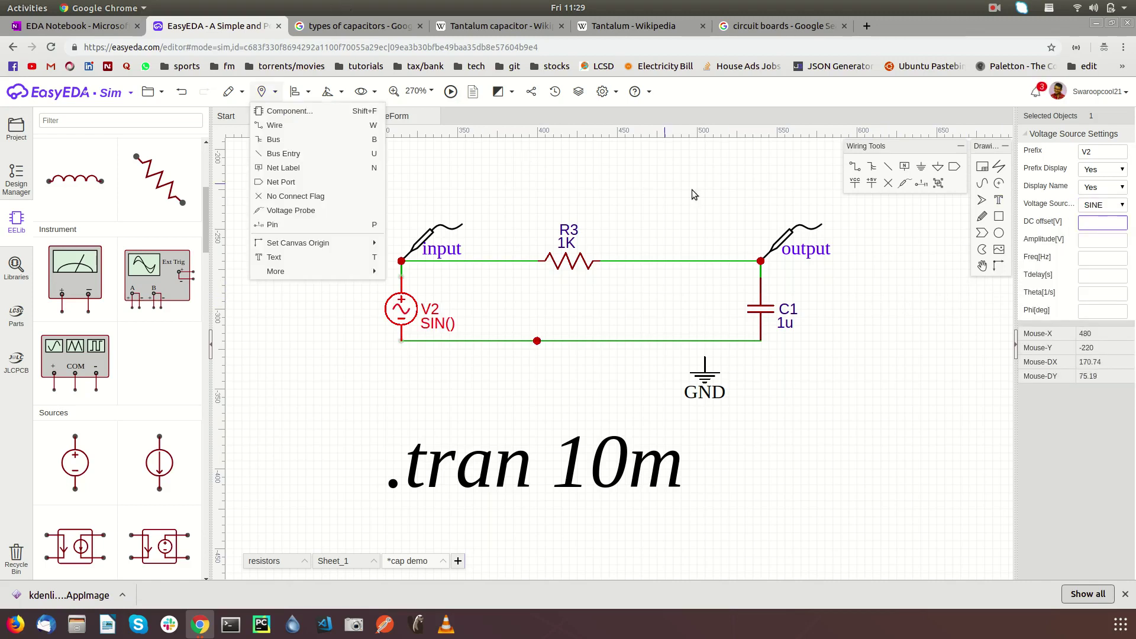
left_click(1095, 241)
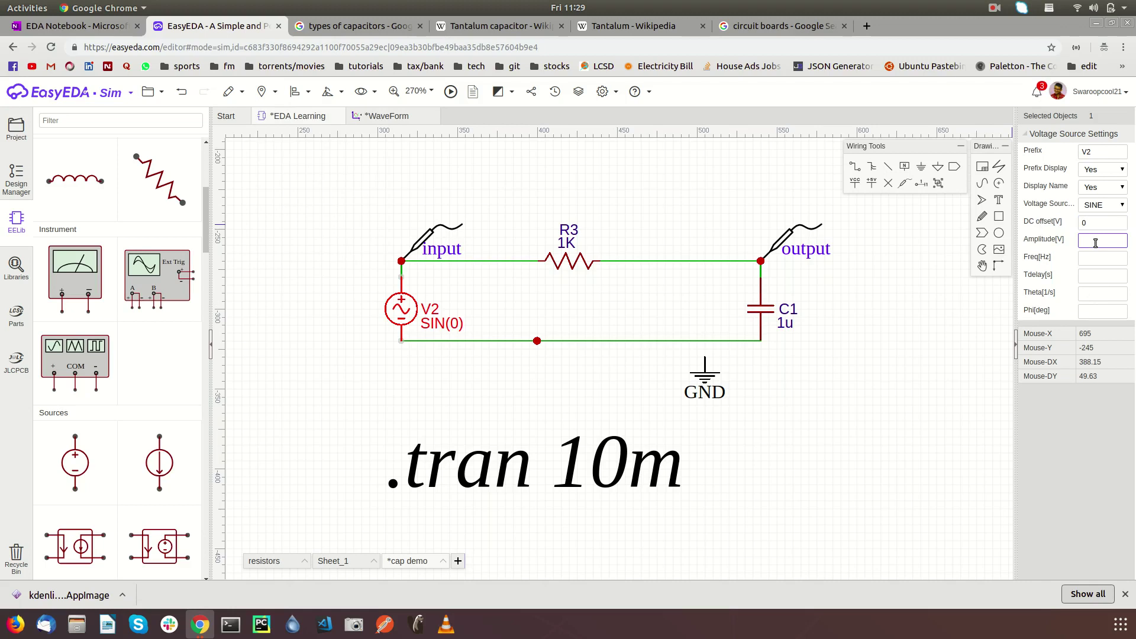
left_click(1091, 261)
left_click(1096, 275)
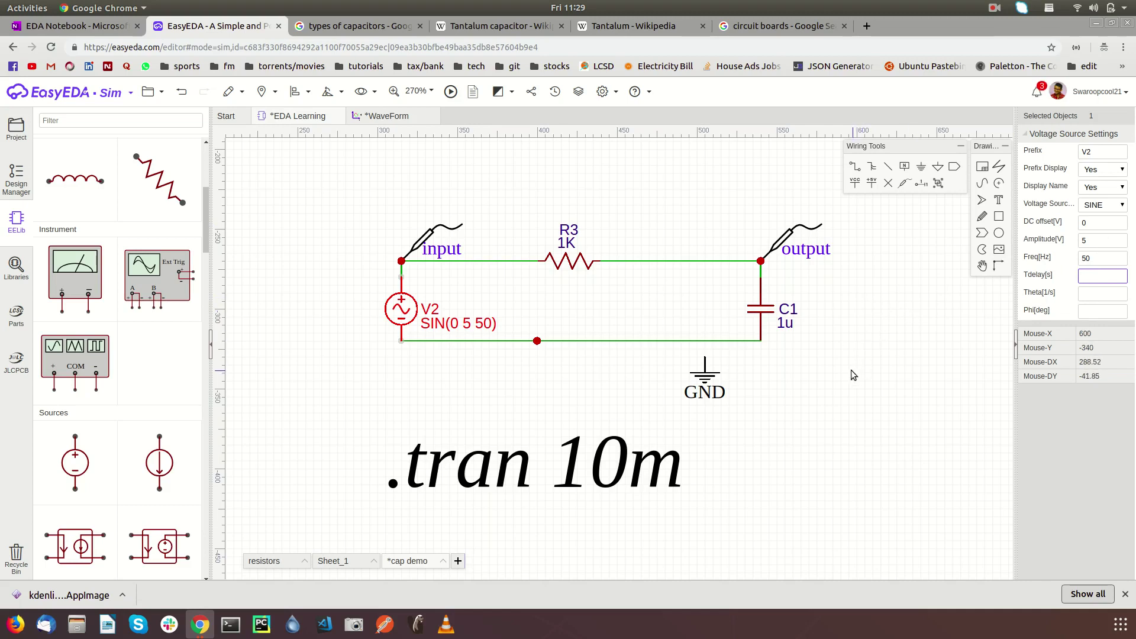
left_click(451, 92)
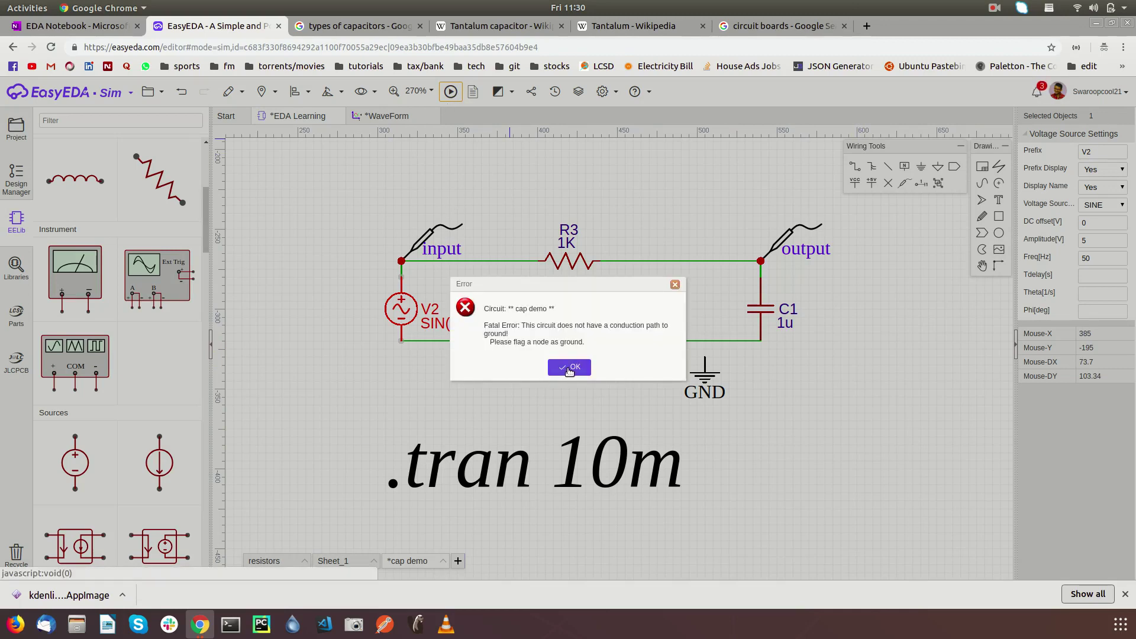
Step: Dismiss the ground error, reattach GND to the bottom wire and rerun the simulation
left_click(569, 367)
mouse_move(705, 363)
left_mouse_down()
mouse_move(706, 381)
mouse_move(705, 361)
left_mouse_up()
left_click(804, 399)
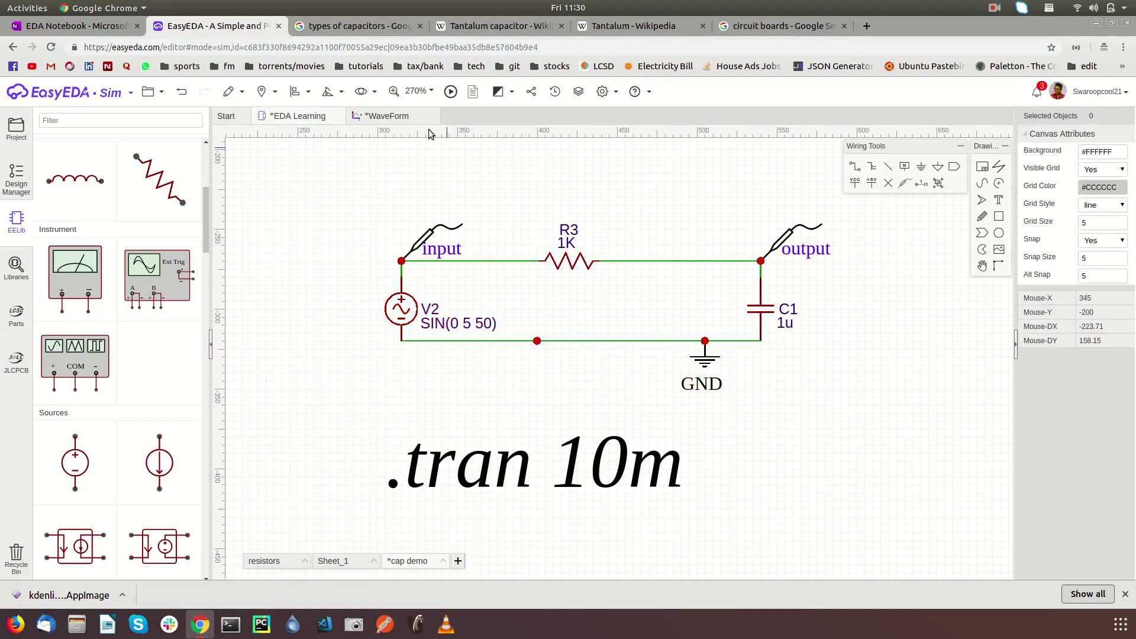
left_click(451, 91)
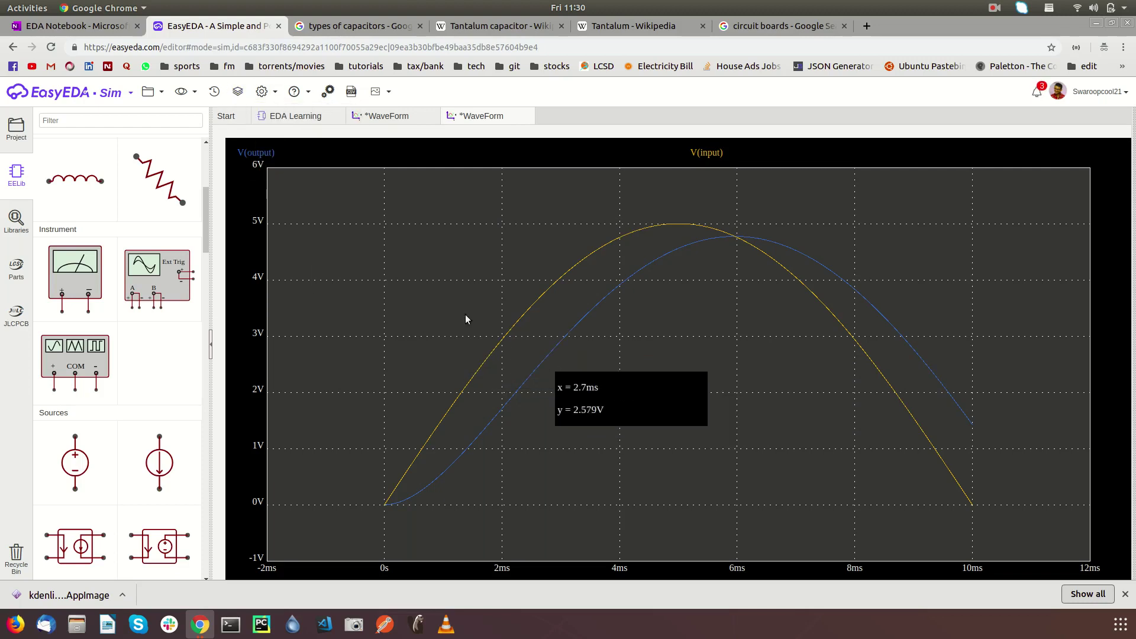
left_click(293, 116)
Step: Change the transient directive from .tran 10m to .tran 100m and rerun the simulation
double_click(630, 481)
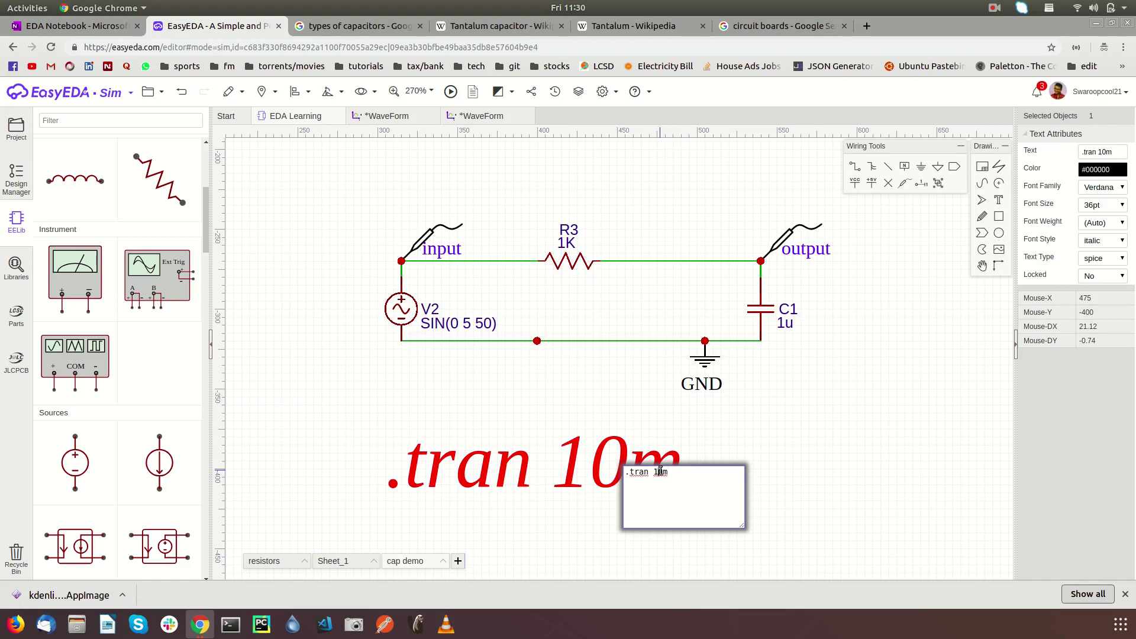
type("0")
left_click(794, 480)
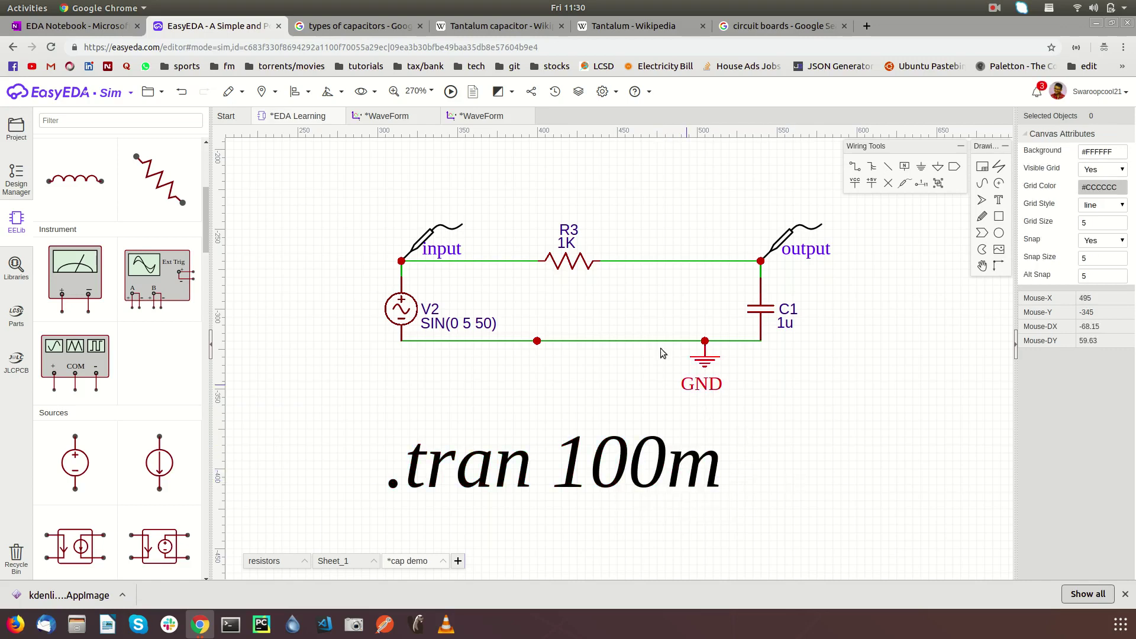
left_click(451, 92)
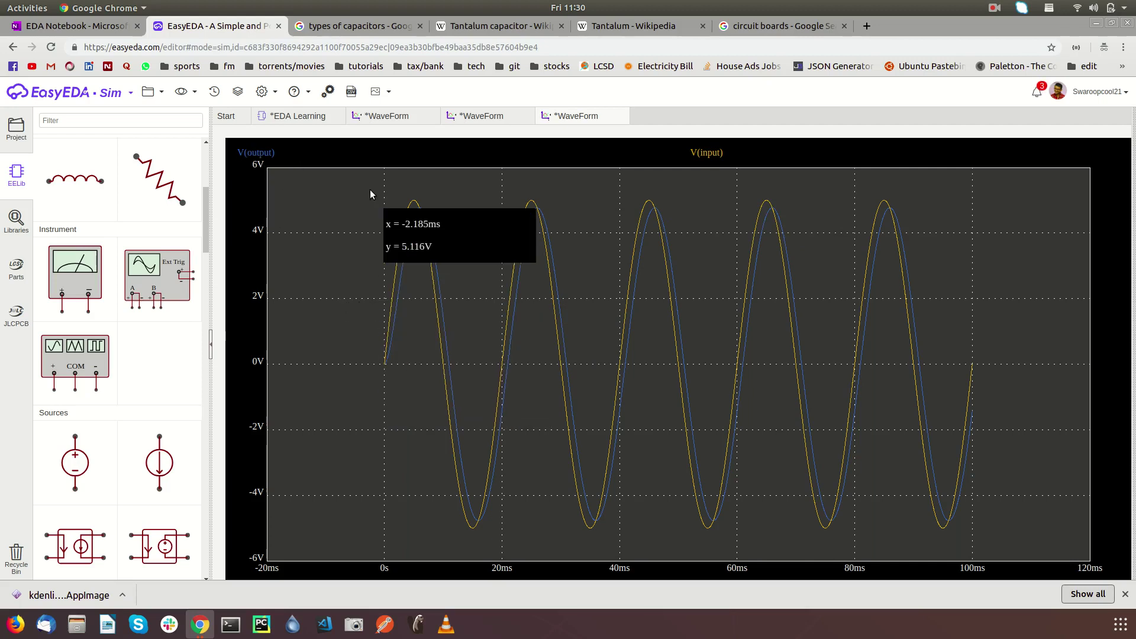
Step: Zoom the waveform plot to roughly the first 24 ms, showing about one sine cycle
left_click_drag(368, 184, 527, 543)
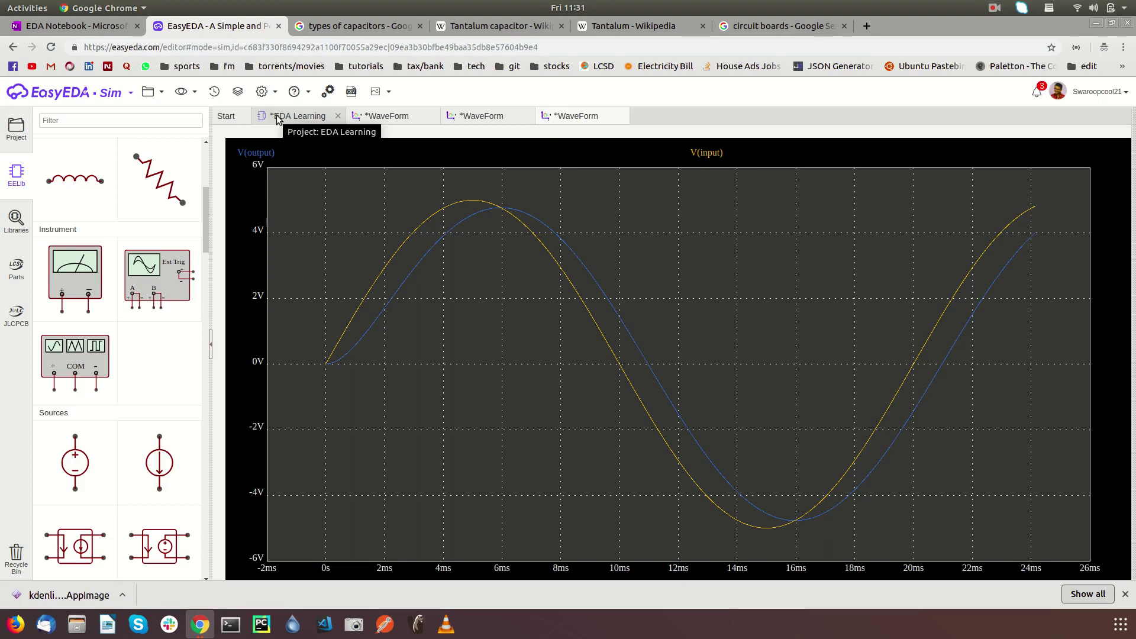
mouse_move(349, 240)
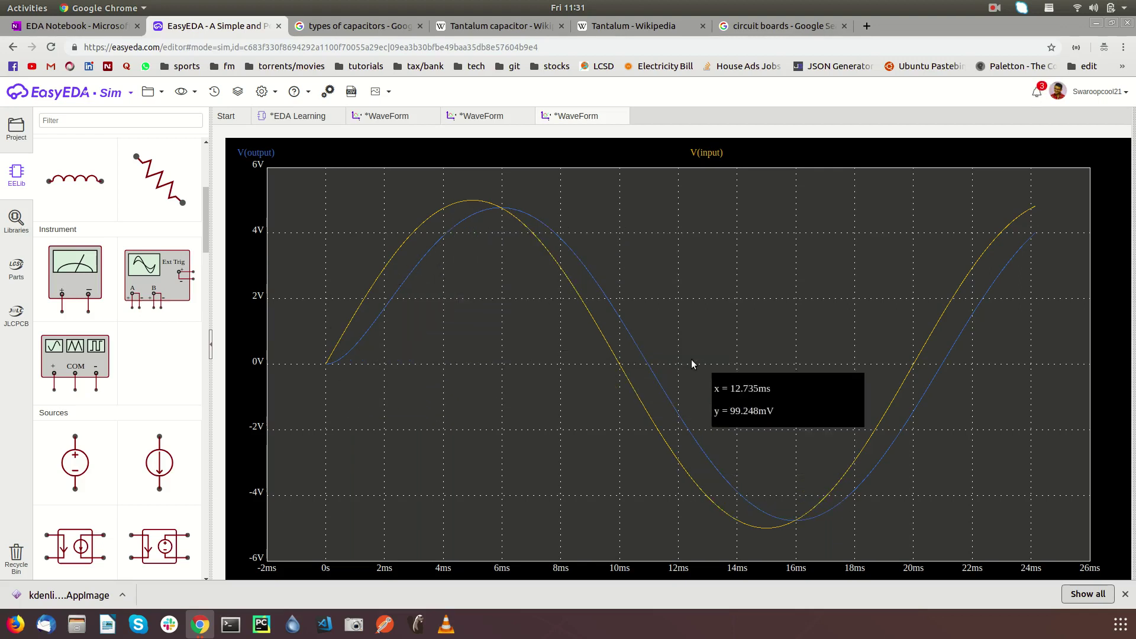
Step: On OneNote's Capacitors page, handwrite Sin(θ) with the pen
left_click(68, 25)
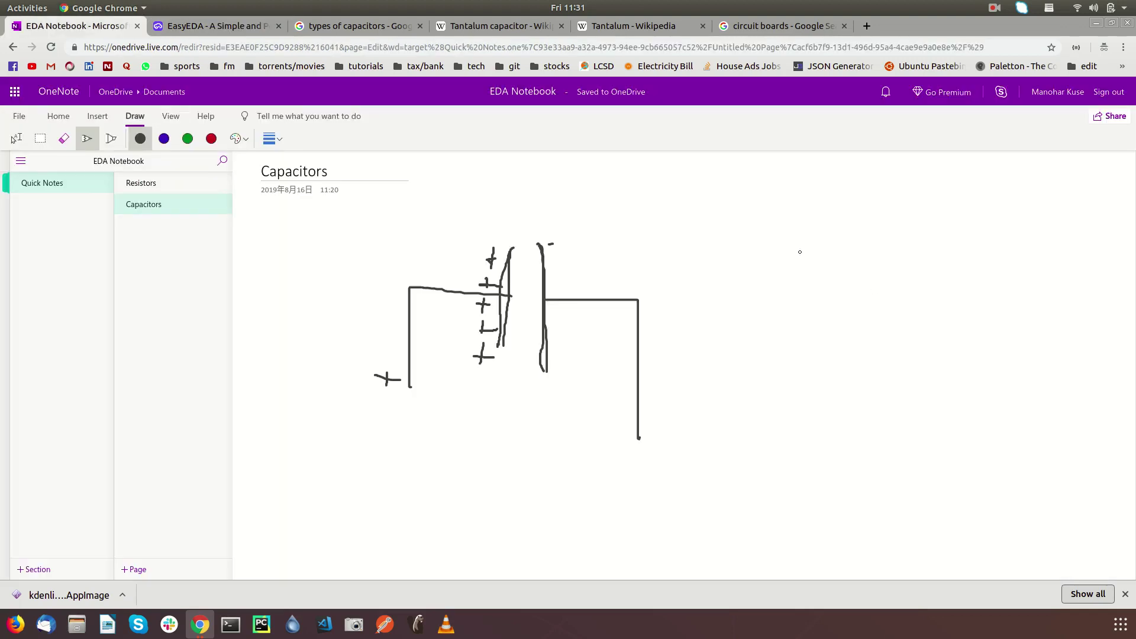
mouse_move(800, 252)
left_mouse_down()
mouse_move(810, 289)
mouse_move(742, 292)
left_mouse_up()
left_click_drag(844, 284, 848, 317)
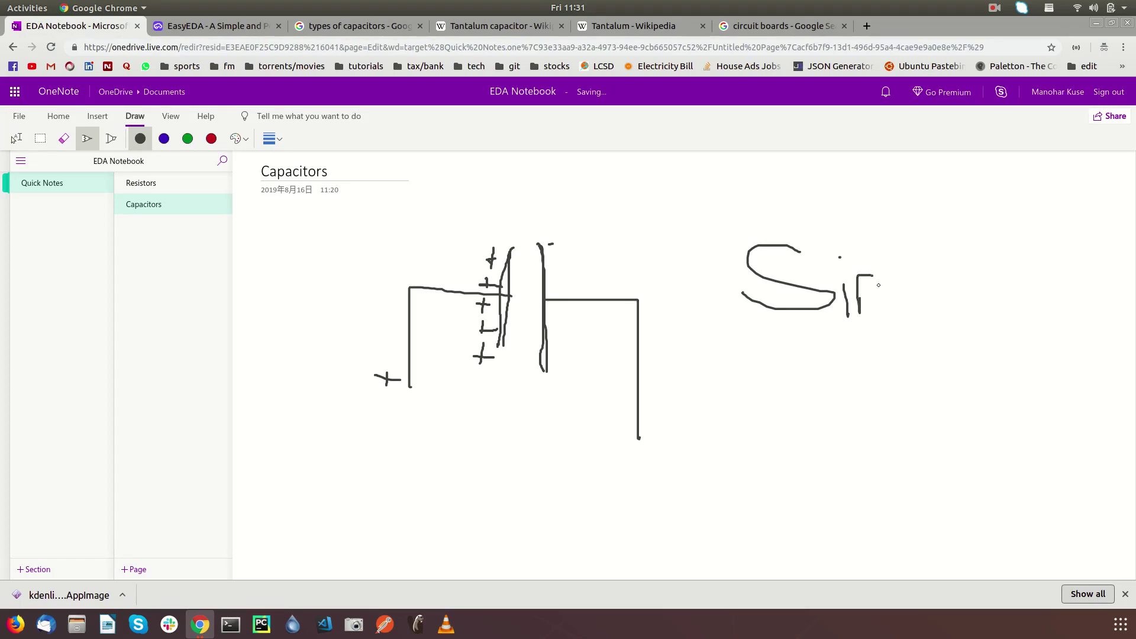
left_click_drag(879, 285, 890, 307)
left_click_drag(897, 254, 929, 323)
mouse_move(935, 274)
left_mouse_down()
mouse_move(930, 296)
mouse_move(959, 297)
left_mouse_up()
mouse_move(971, 234)
left_mouse_down()
mouse_move(991, 241)
mouse_move(1020, 323)
left_mouse_up()
Step: Close Sin(θ) and handwrite Cos(θ) below it
mouse_move(754, 375)
left_mouse_down()
mouse_move(733, 421)
mouse_move(793, 441)
left_mouse_up()
mouse_move(803, 397)
left_mouse_down()
mouse_move(799, 422)
mouse_move(797, 399)
left_mouse_up()
left_click_drag(890, 401, 867, 441)
left_click_drag(945, 389, 934, 473)
mouse_move(958, 413)
left_mouse_down()
mouse_move(987, 461)
mouse_move(950, 409)
left_mouse_up()
left_click_drag(953, 435, 991, 436)
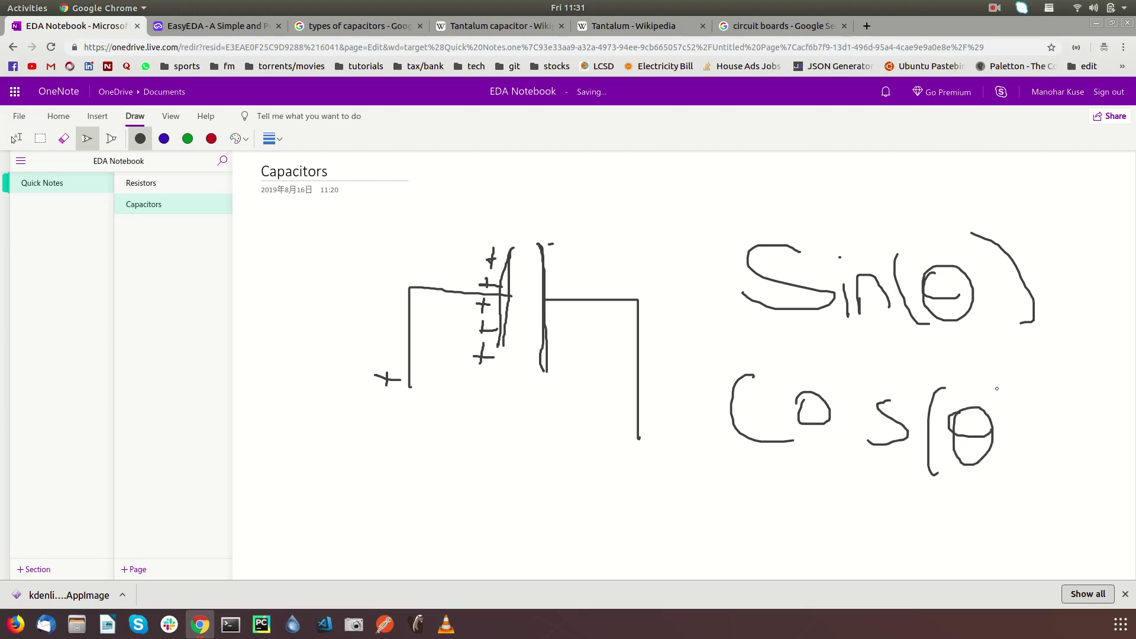
left_click_drag(997, 388, 1001, 481)
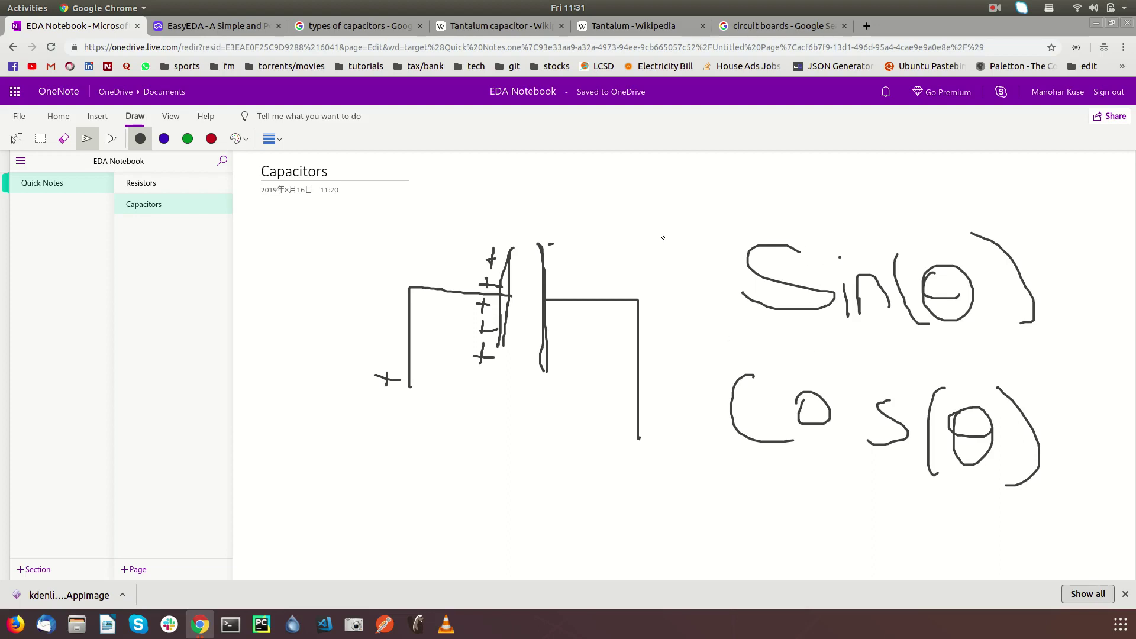
Step: Write d/dθ beside Sin with an arrow to Cos(θ), then return to EasyEDA
mouse_move(663, 236)
left_mouse_down()
mouse_move(671, 176)
mouse_move(682, 237)
left_mouse_up()
left_click_drag(645, 302, 741, 302)
left_click_drag(666, 320, 654, 342)
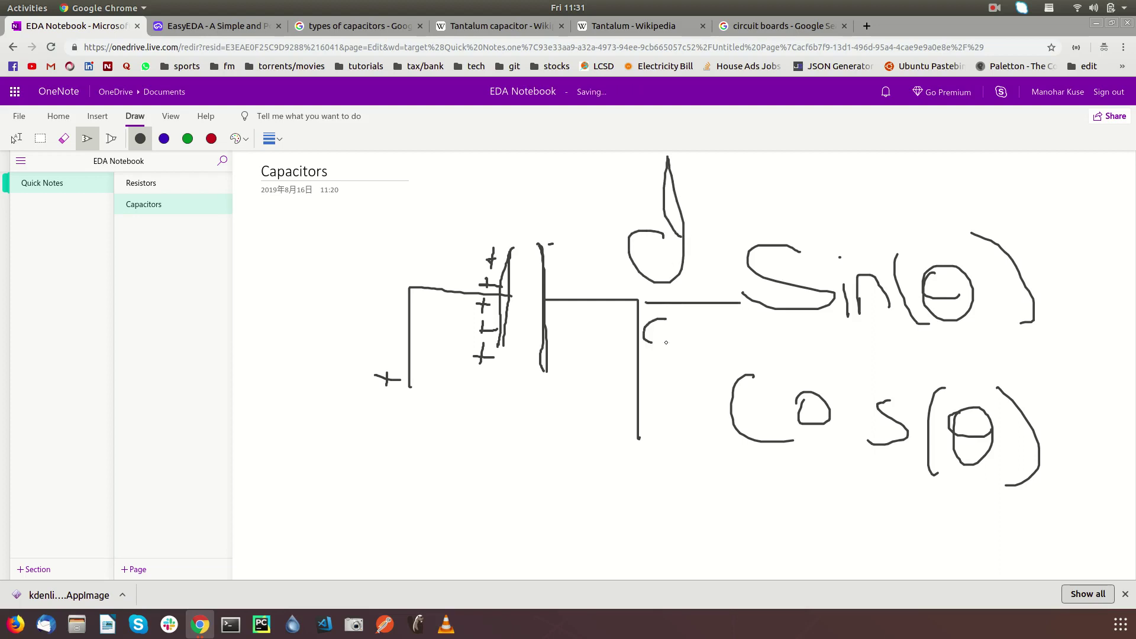
mouse_move(675, 295)
left_mouse_down()
mouse_move(687, 344)
mouse_move(723, 320)
left_mouse_up()
left_click_drag(693, 326, 733, 327)
mouse_move(813, 321)
left_mouse_down()
mouse_move(811, 371)
mouse_move(837, 353)
left_mouse_up()
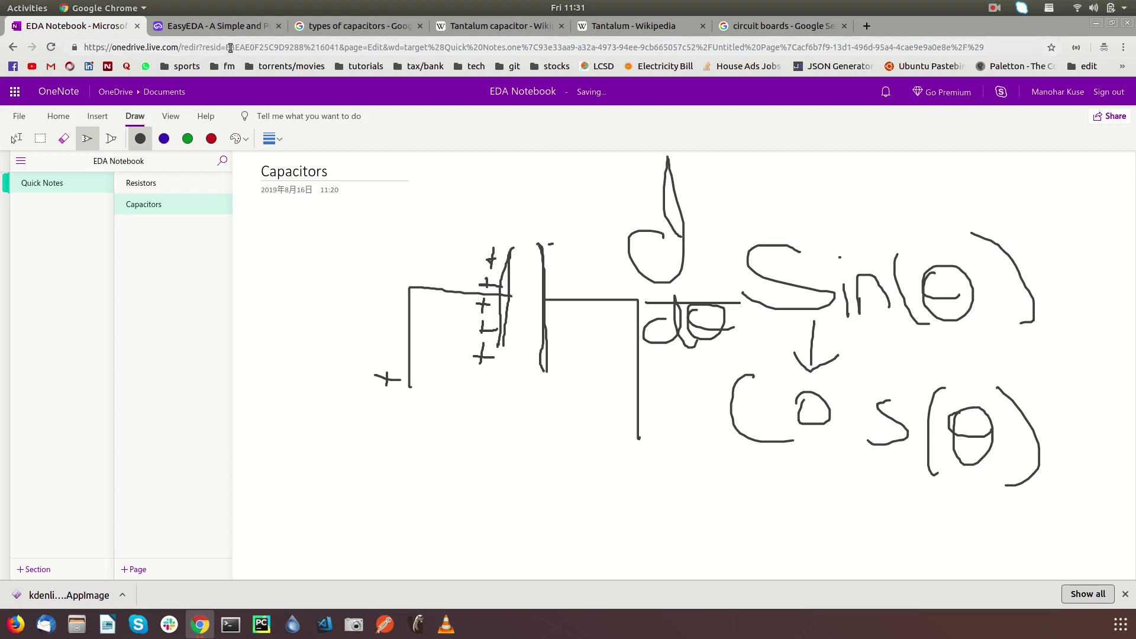
left_click(223, 29)
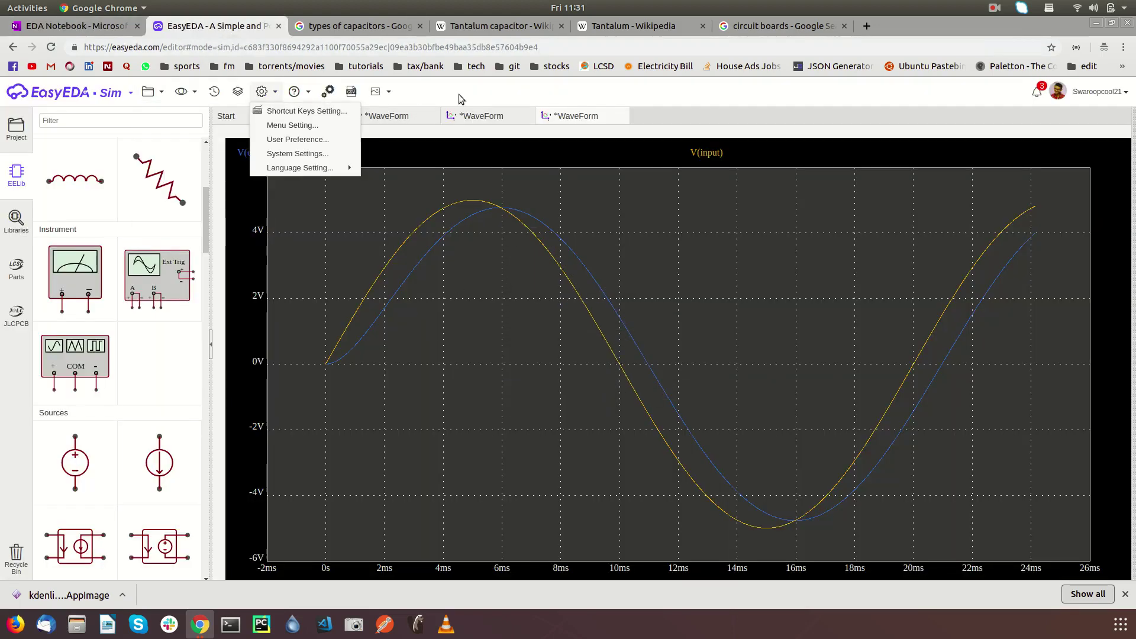
Step: Show the cap demo schematic with its sine-driven RC loop and .tran 100m directive
left_click(303, 116)
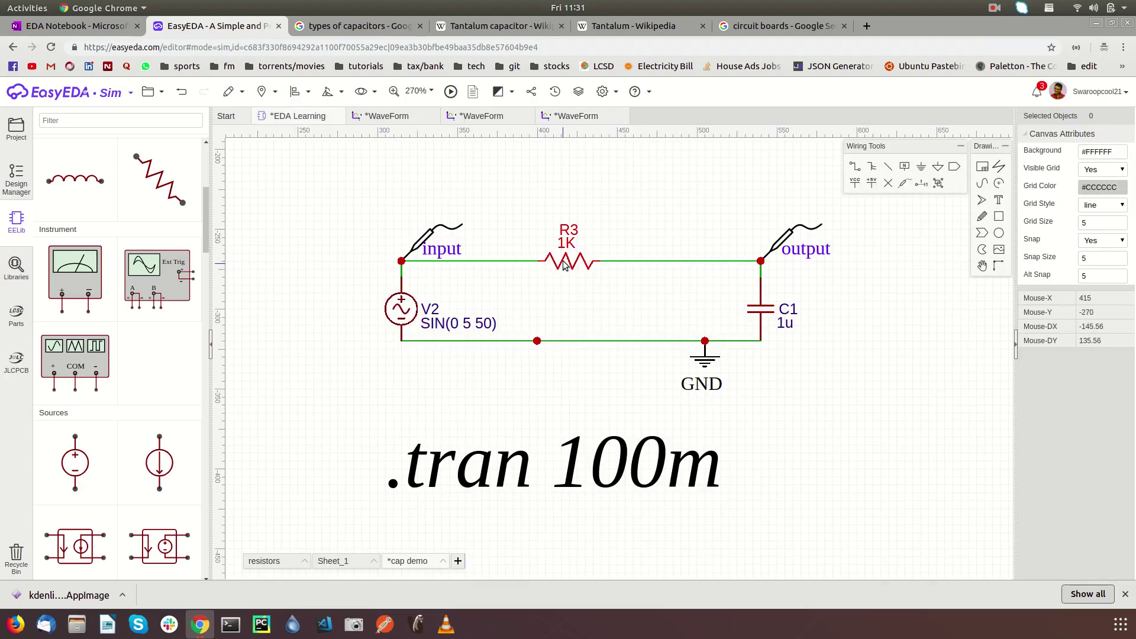